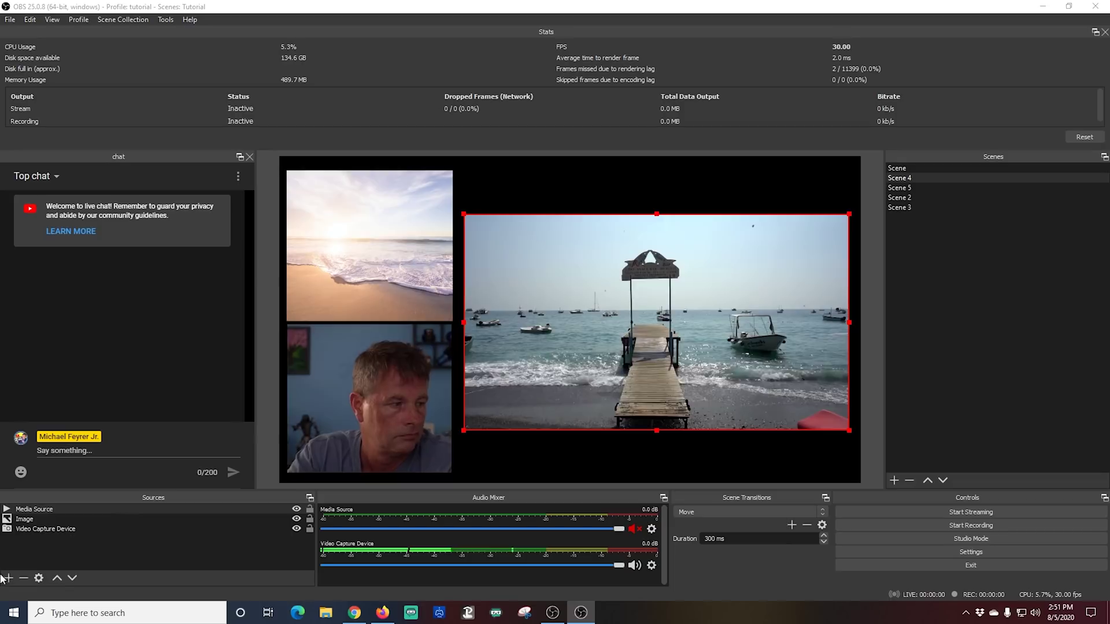
- Switch back and forth between Scene and Scene 4 to preview the transition, ending on Scene 4
click(962, 166)
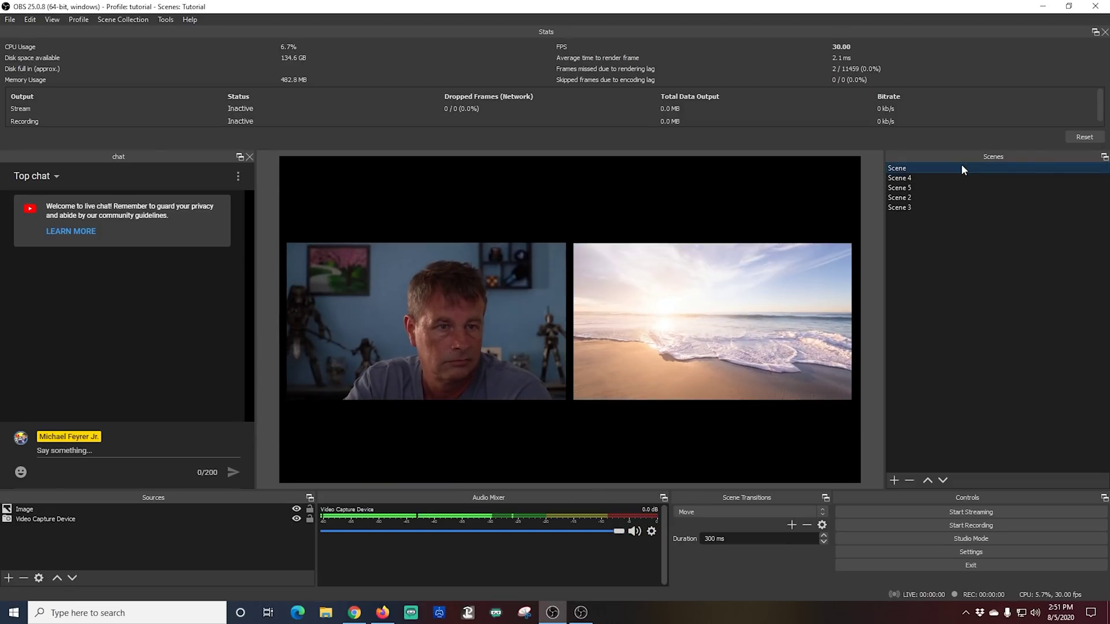
click(935, 180)
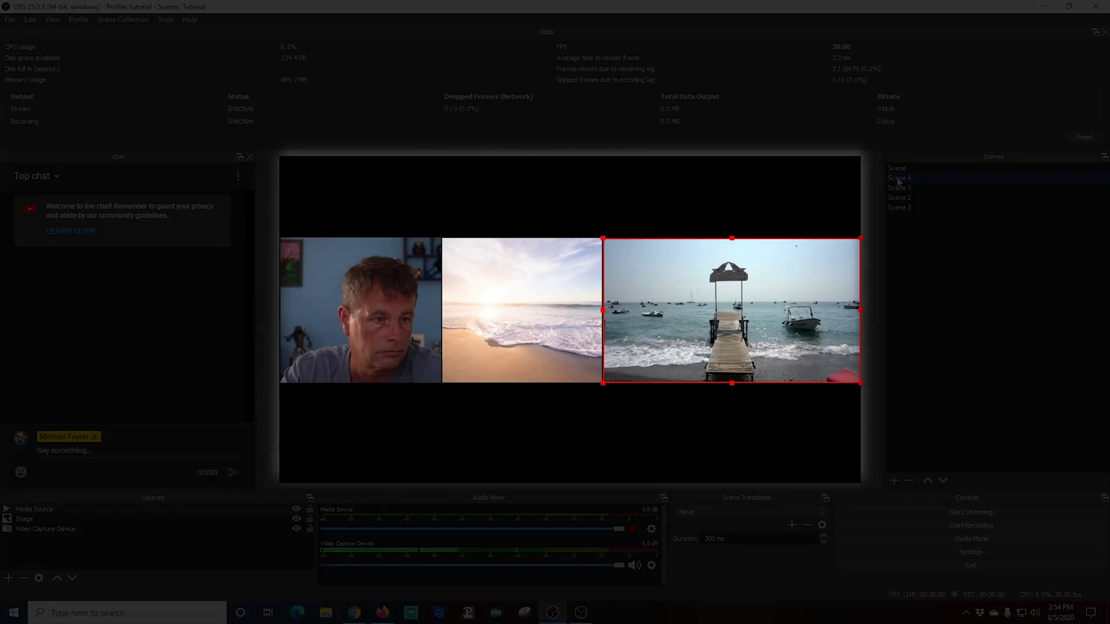
click(898, 169)
click(900, 180)
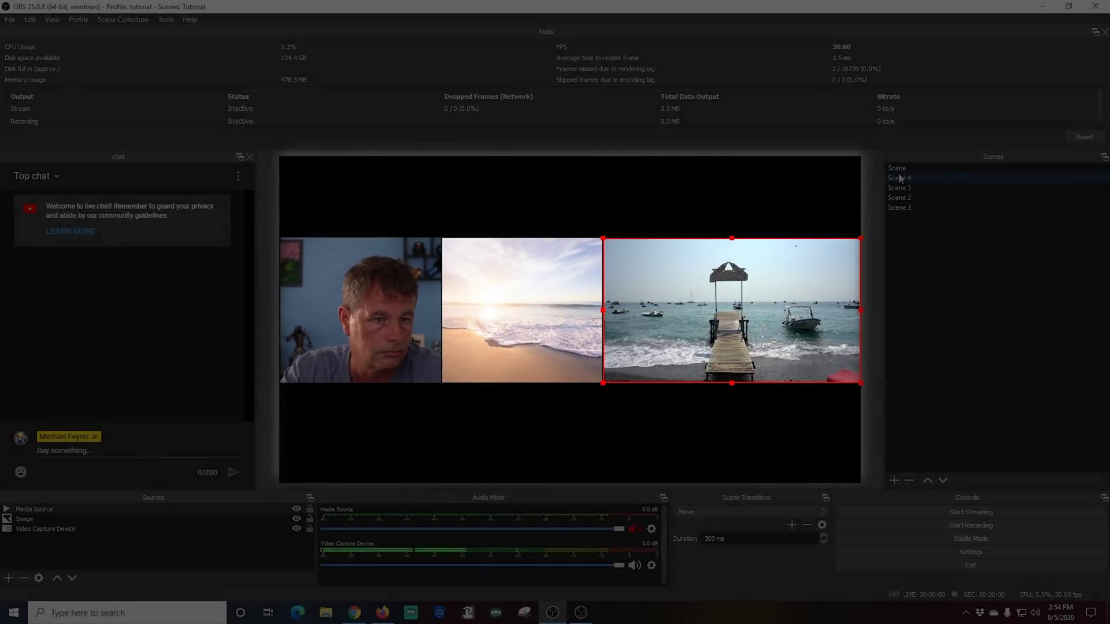
click(898, 169)
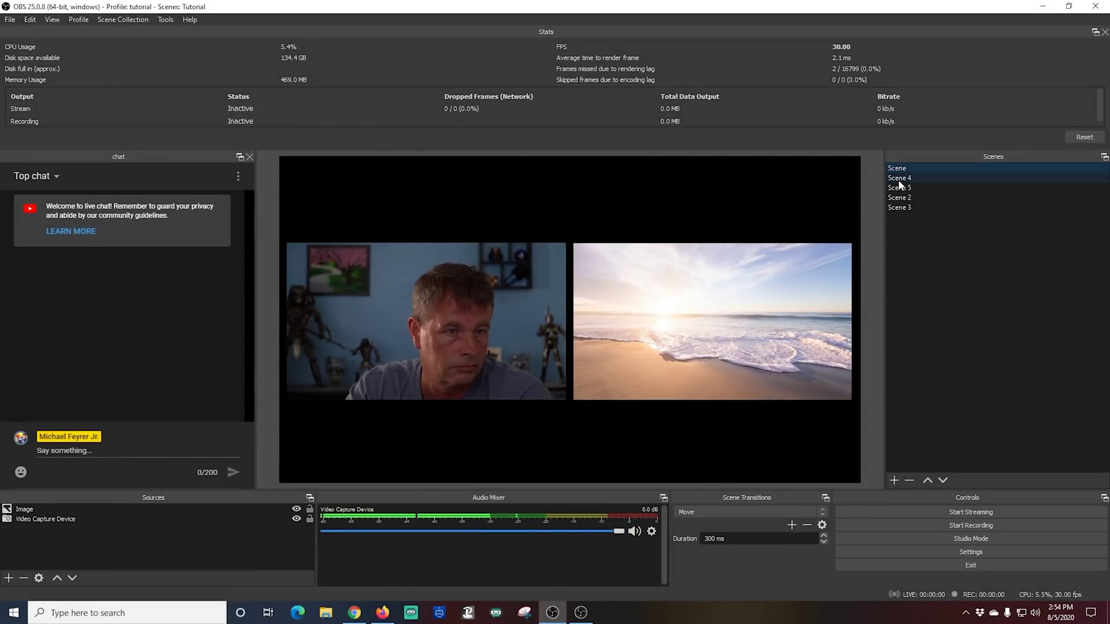
click(900, 179)
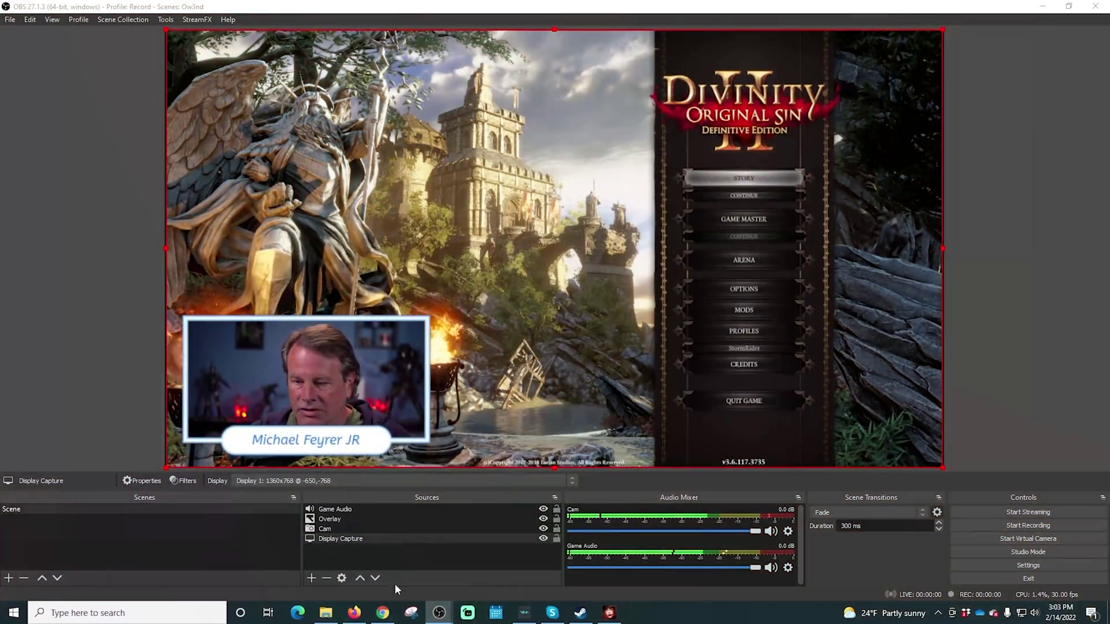
- Select the Cam source and add a Source Record effect filter with the default name
click(336, 509)
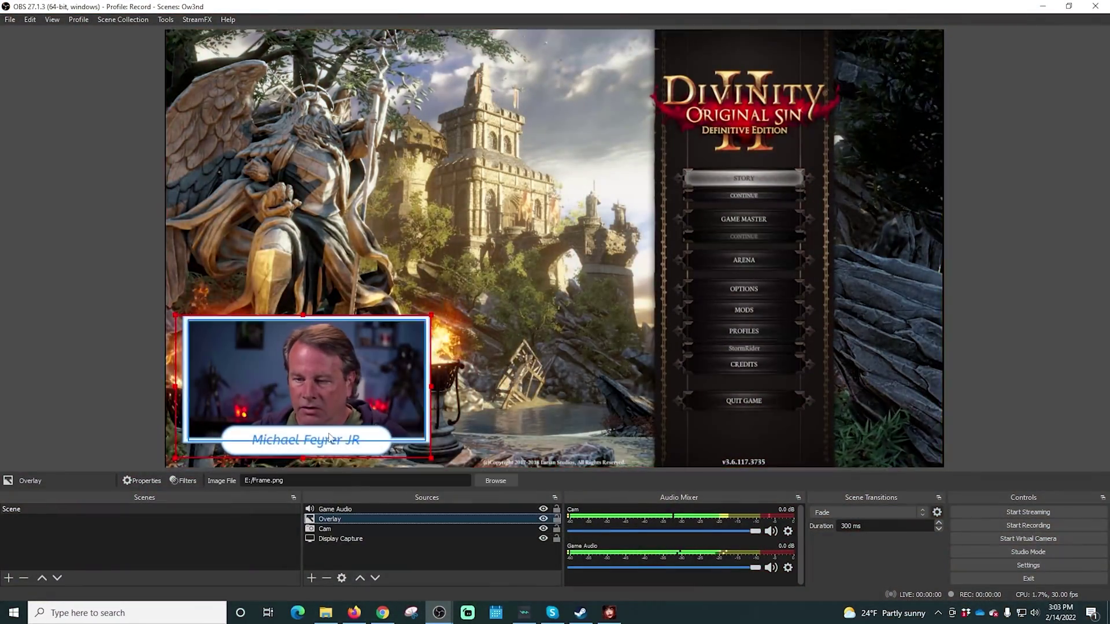
click(364, 539)
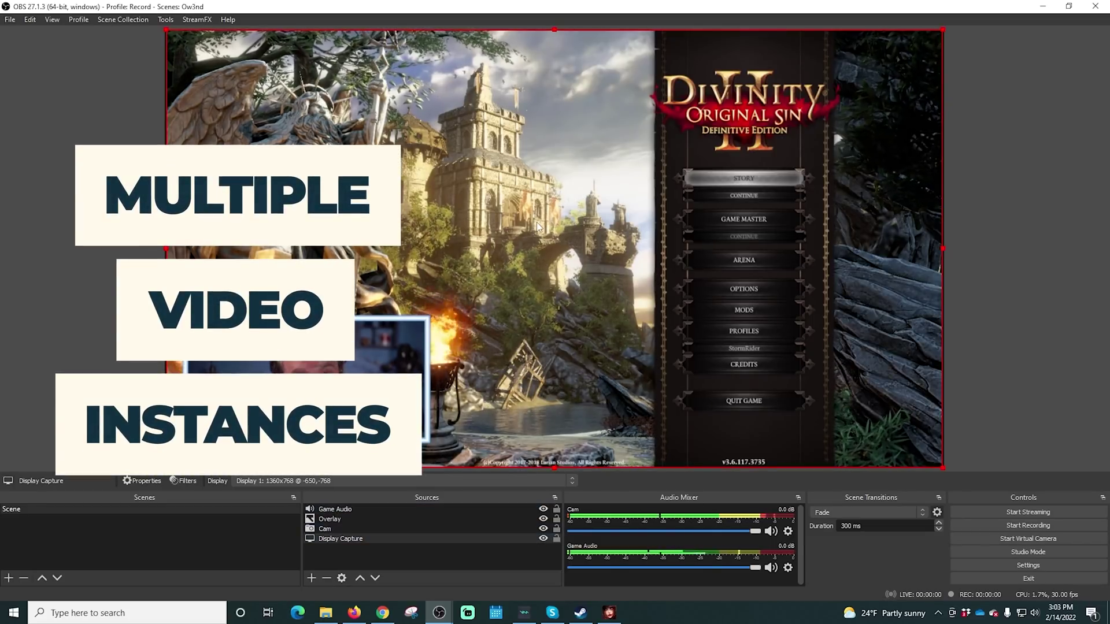
click(325, 529)
click(183, 480)
click(318, 503)
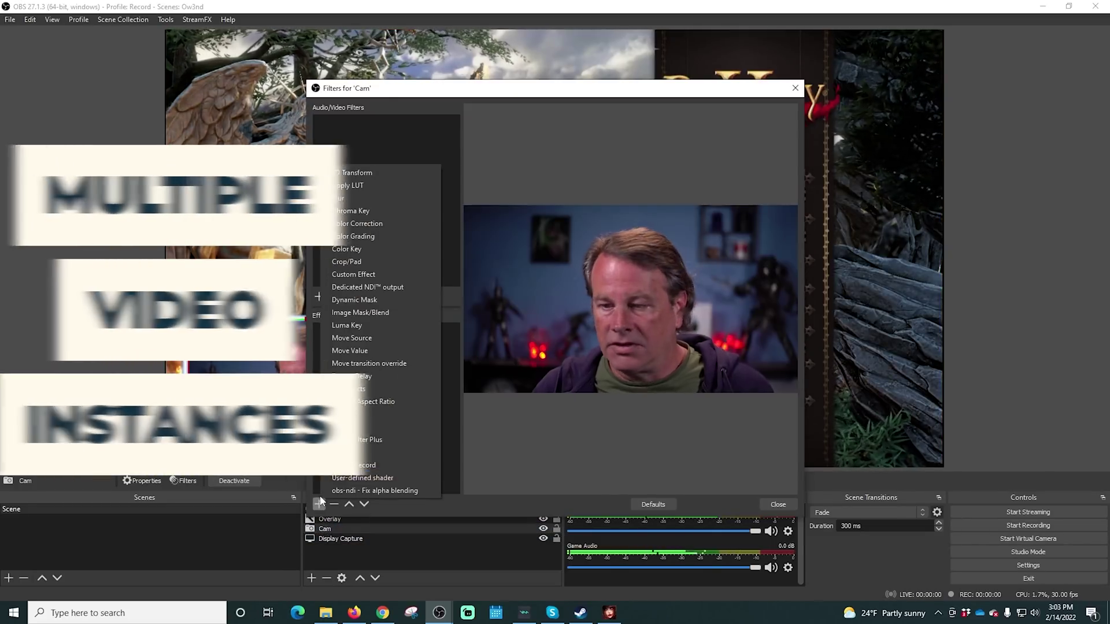
click(381, 472)
key(Return)
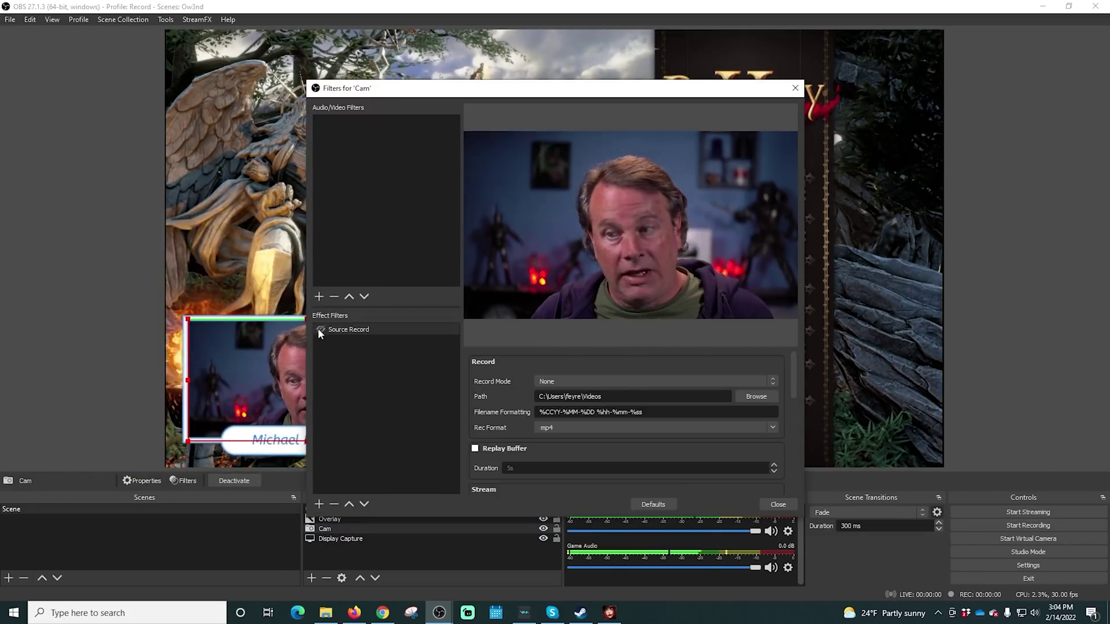
click(602, 383)
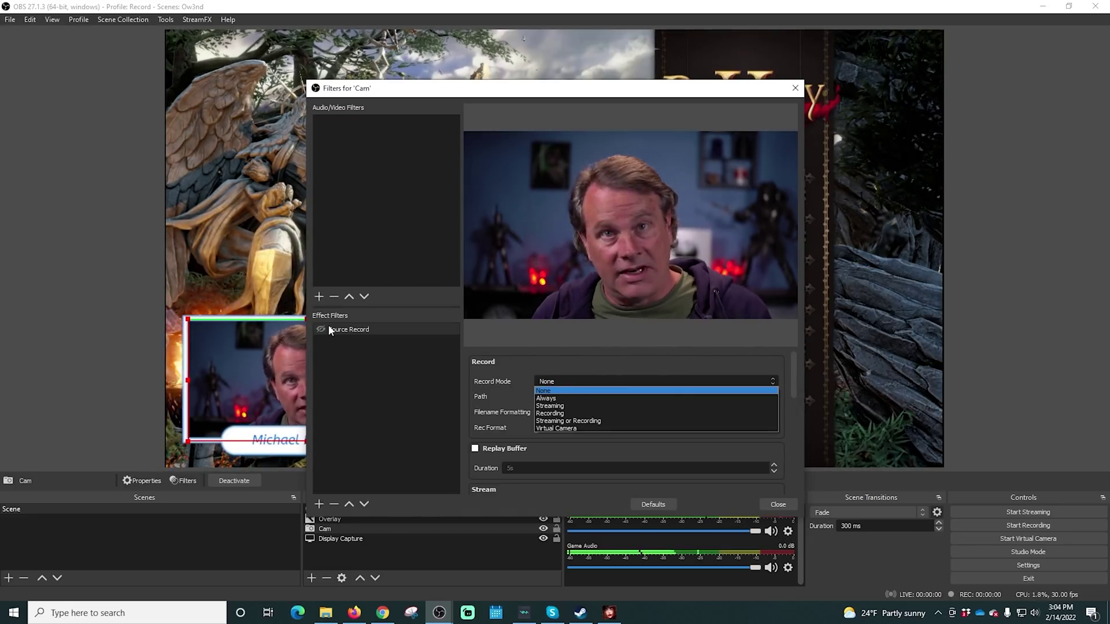
- Set record mode to Recording, filename Camera, and the path to the OBS Source Record folder
click(559, 414)
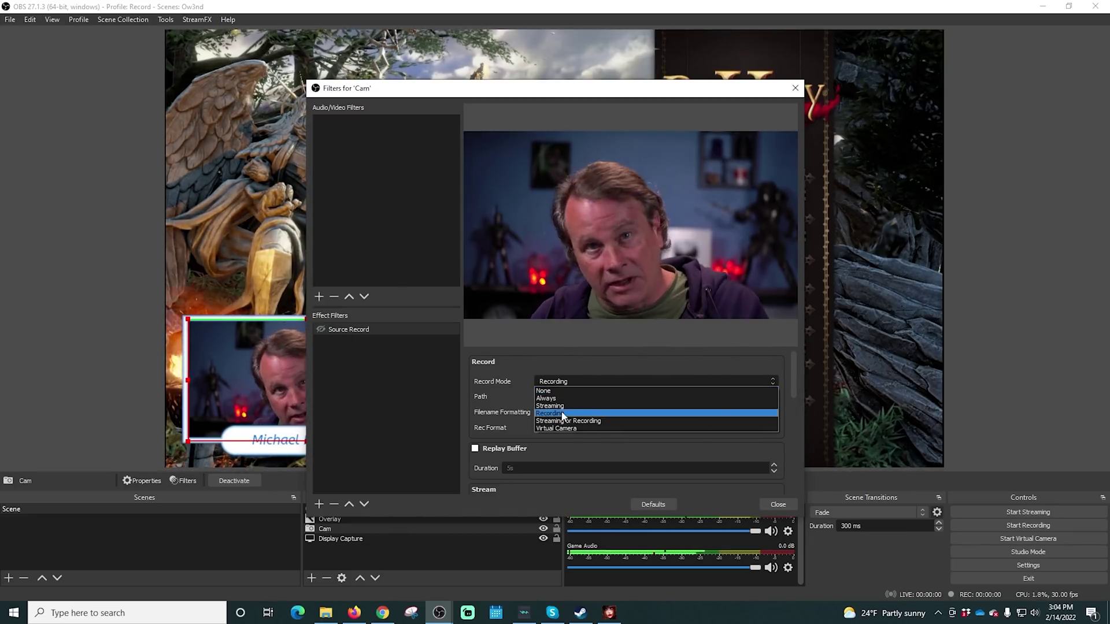
click(562, 414)
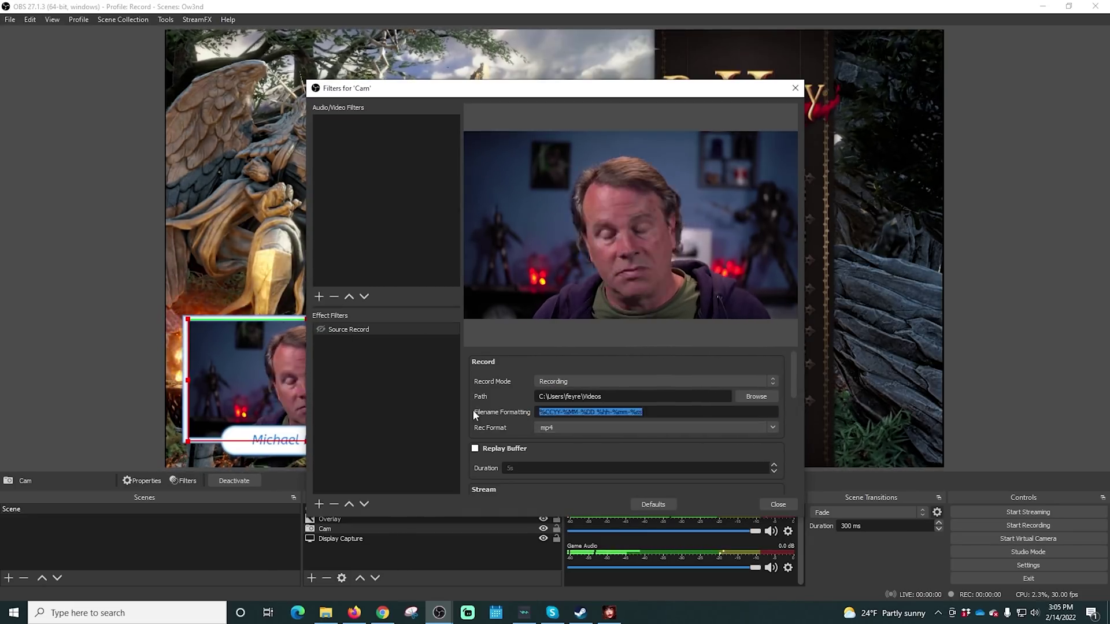
text(Camera)
click(756, 397)
click(596, 355)
- Enable separate audio for the recording, using Track 1 for the Cam audio
scroll(506, 363, down, 3)
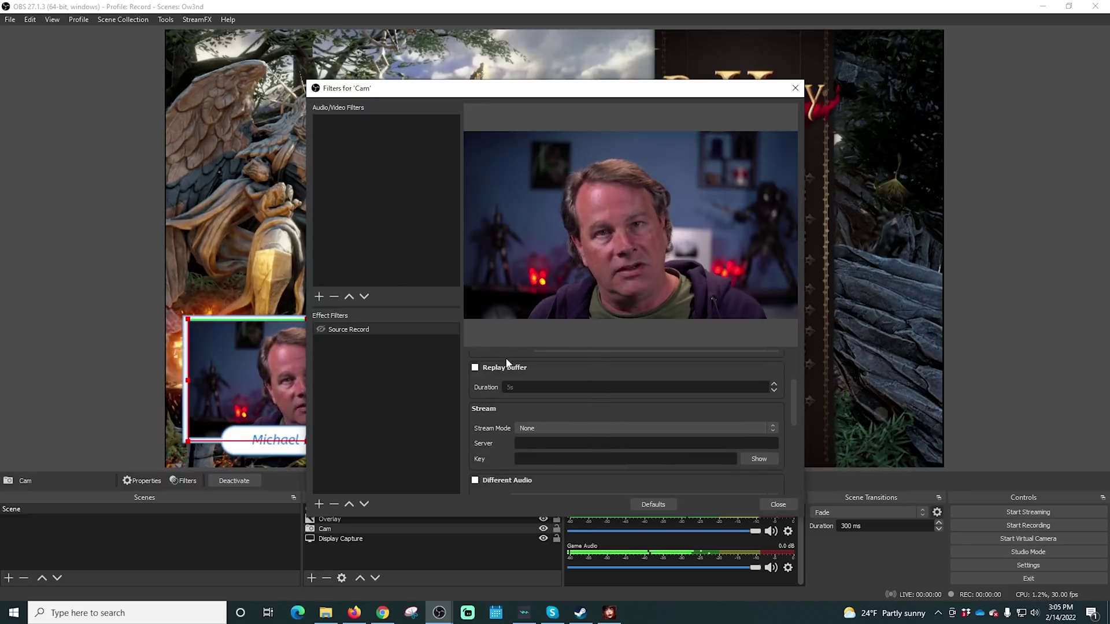
scroll(796, 408, down, 3)
click(475, 391)
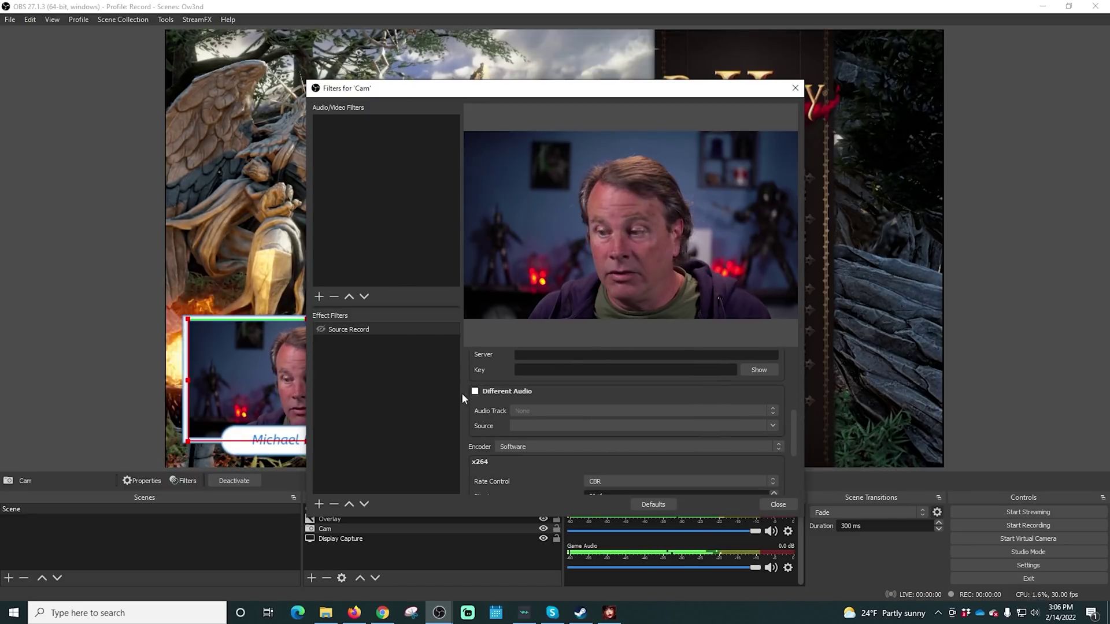
click(560, 411)
click(561, 428)
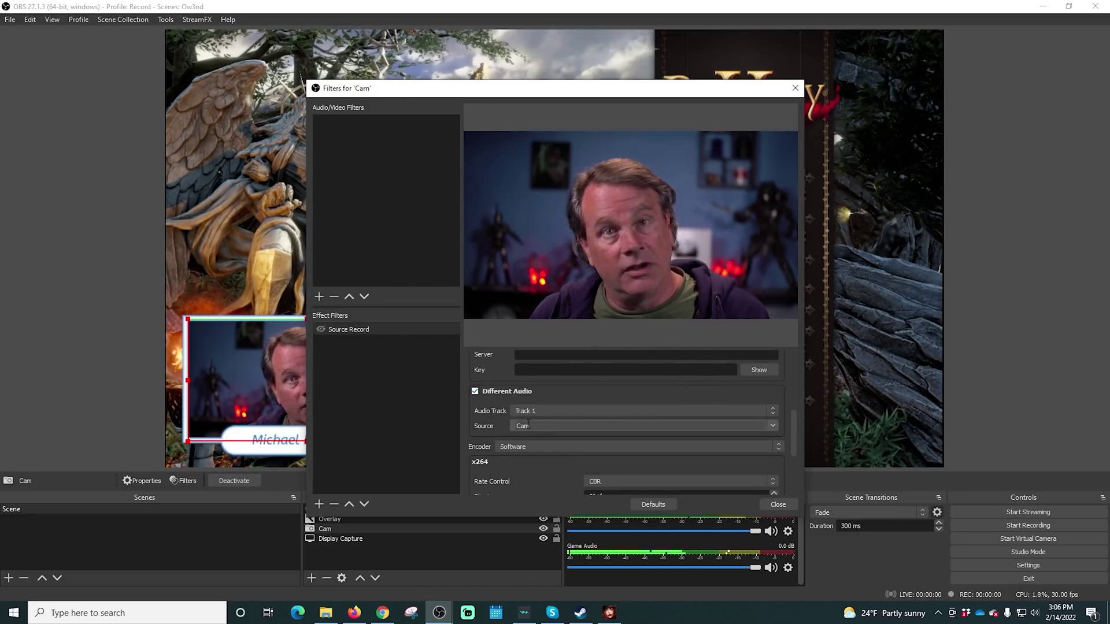
- Switch the filter's encoder to NVENC and close the Cam filters window
scroll(528, 424, down, 1)
click(636, 417)
click(506, 433)
click(528, 416)
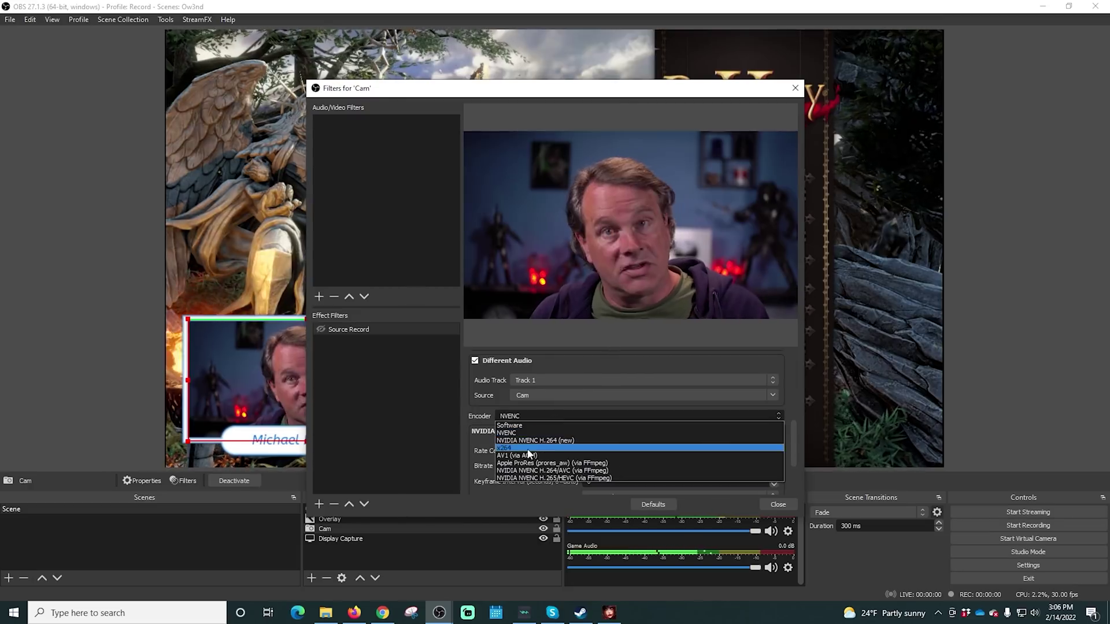
click(506, 433)
scroll(608, 373, down, 3)
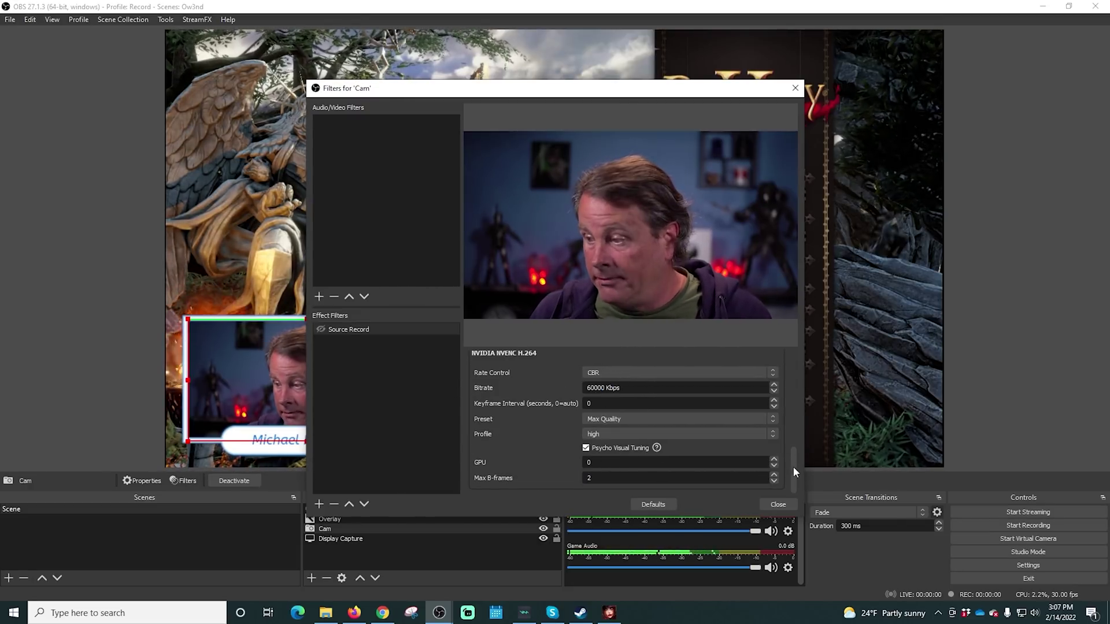
drag(793, 471, 580, 403)
key(Escape)
- Add a Source Record filter to the Display Capture source
right_click(340, 536)
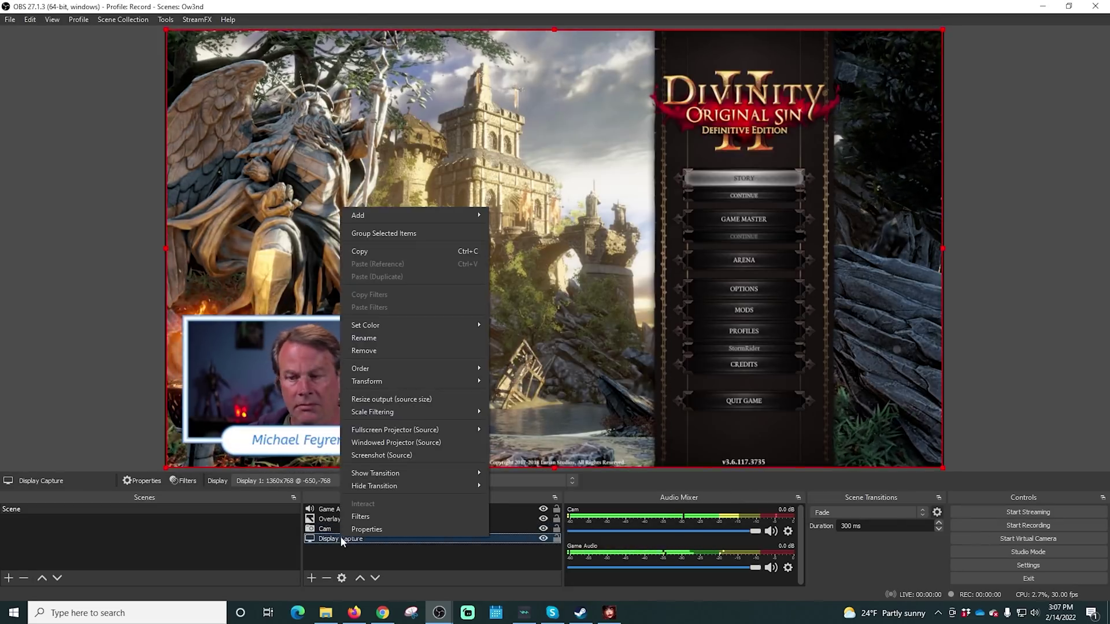
right_click(484, 536)
click(502, 516)
click(318, 504)
click(363, 470)
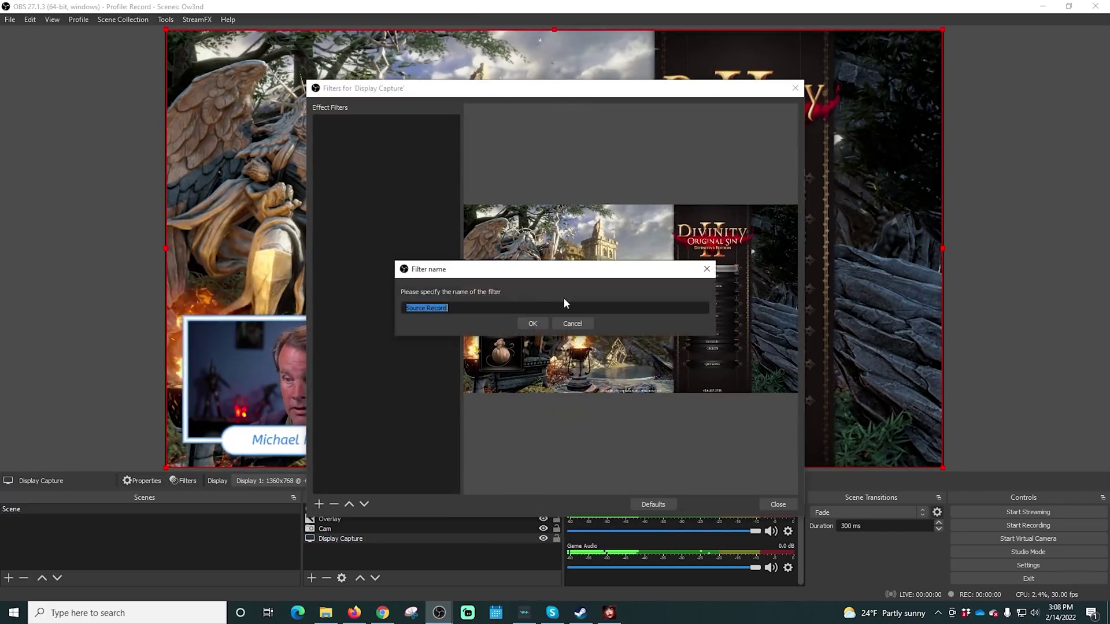
key(Return)
- Set the game recording's save folder, Track 1 game audio and 60000 Kbps bitrate, then close
click(748, 398)
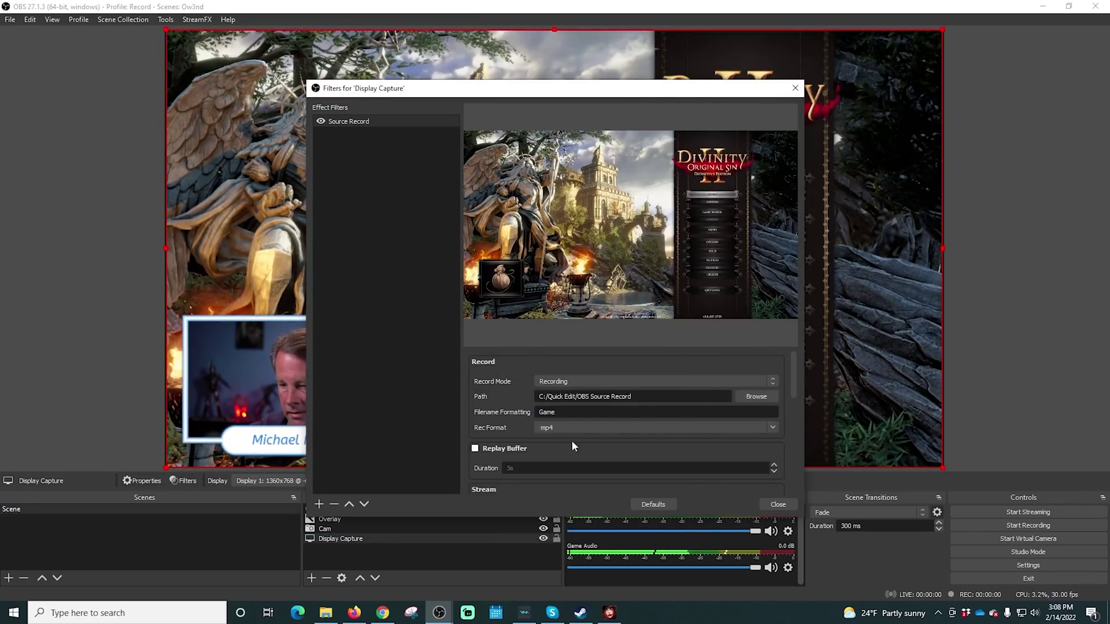
scroll(744, 426, down, 10)
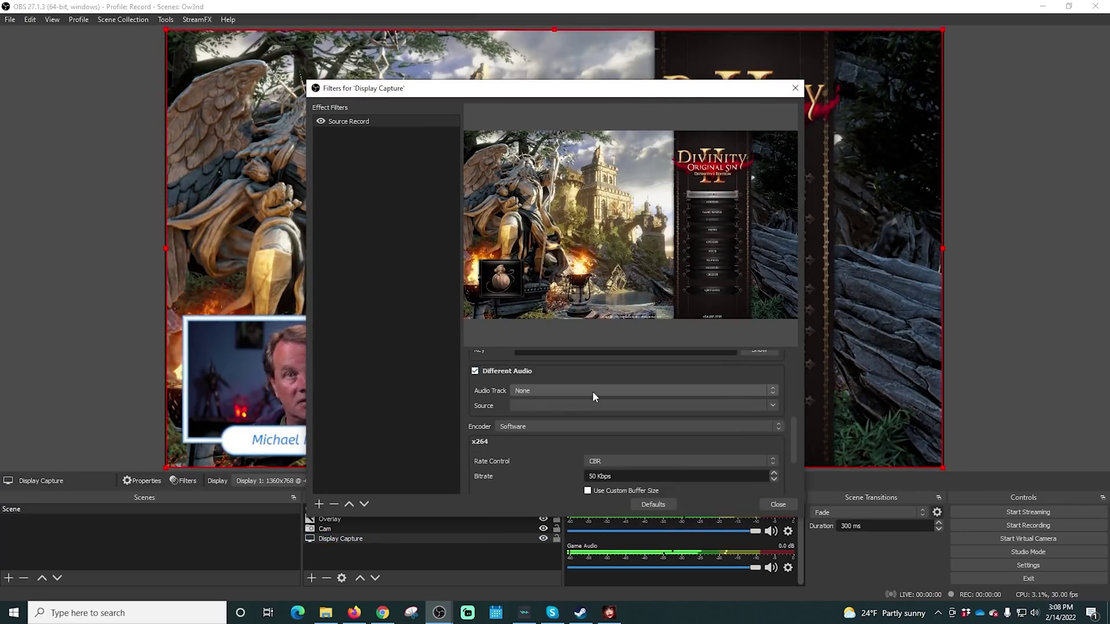
click(592, 390)
click(603, 428)
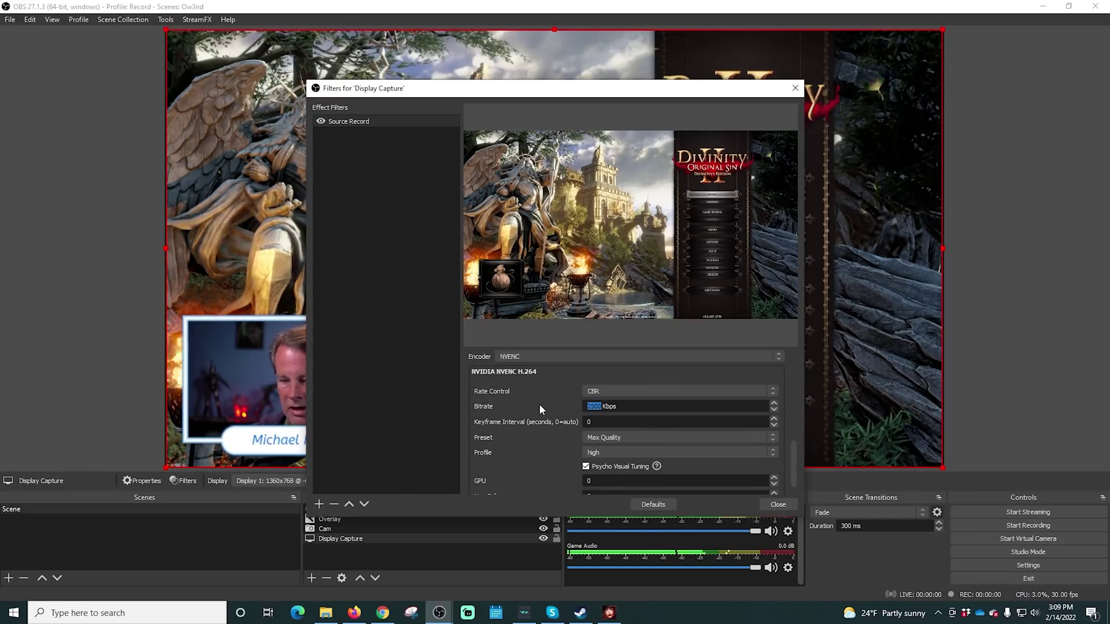
text(60000)
scroll(521, 449, down, 1)
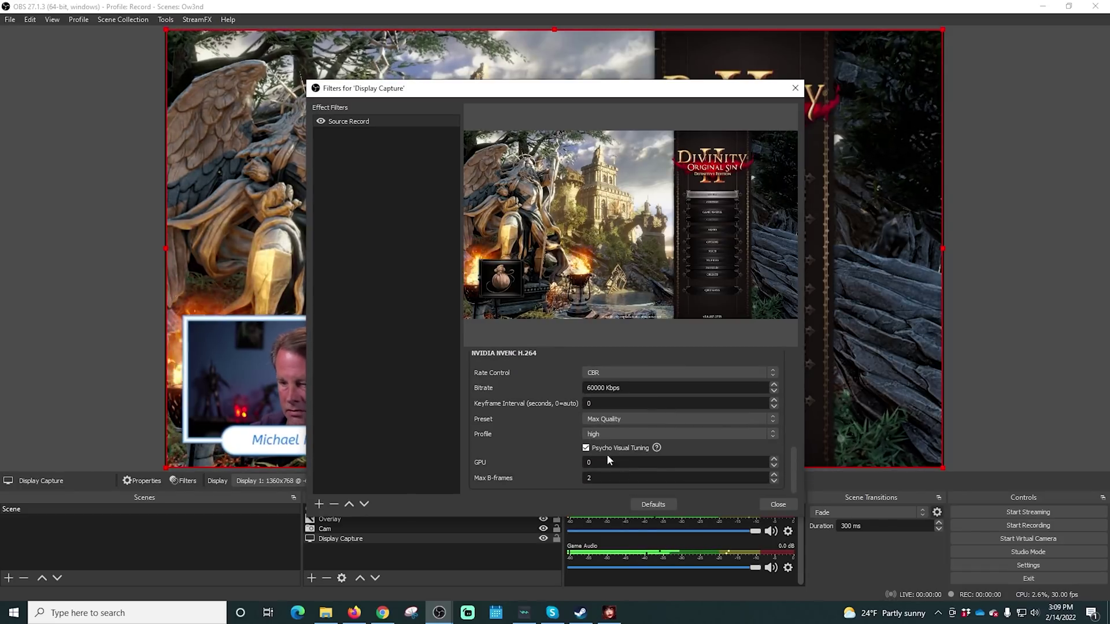
click(778, 505)
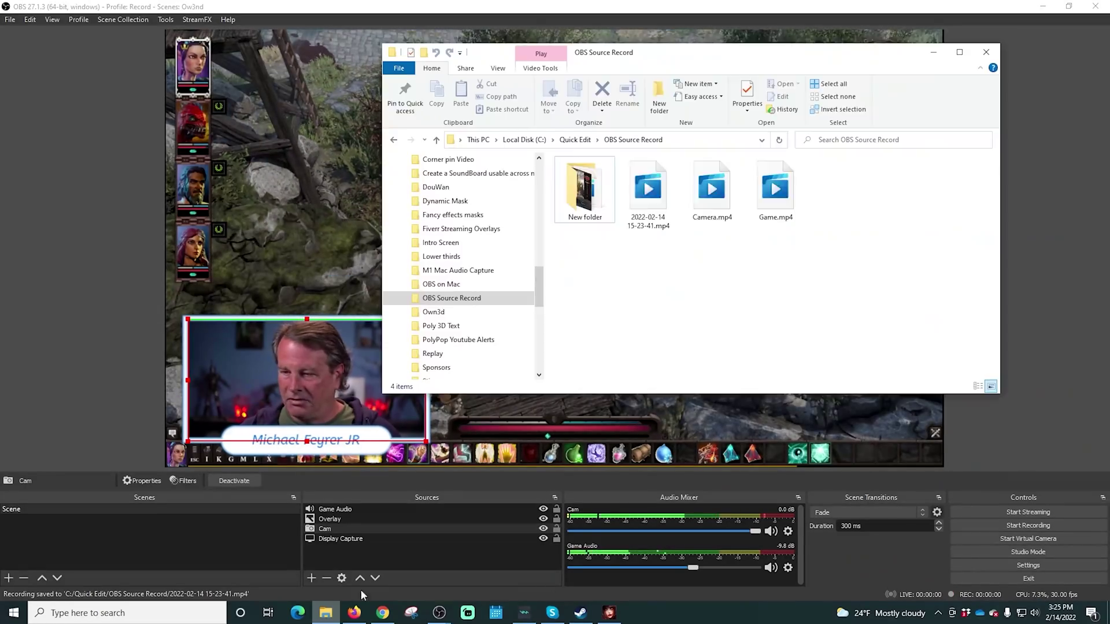
- Open Camera.mp4 and then Game.mp4 to check the two separate recordings
double_click(654, 202)
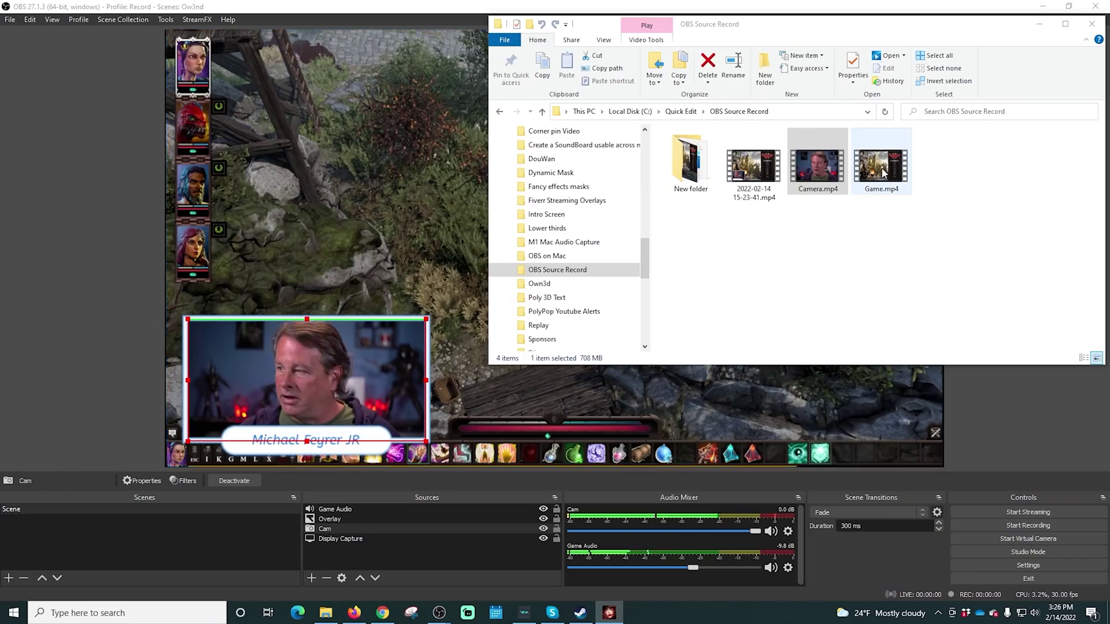
double_click(881, 167)
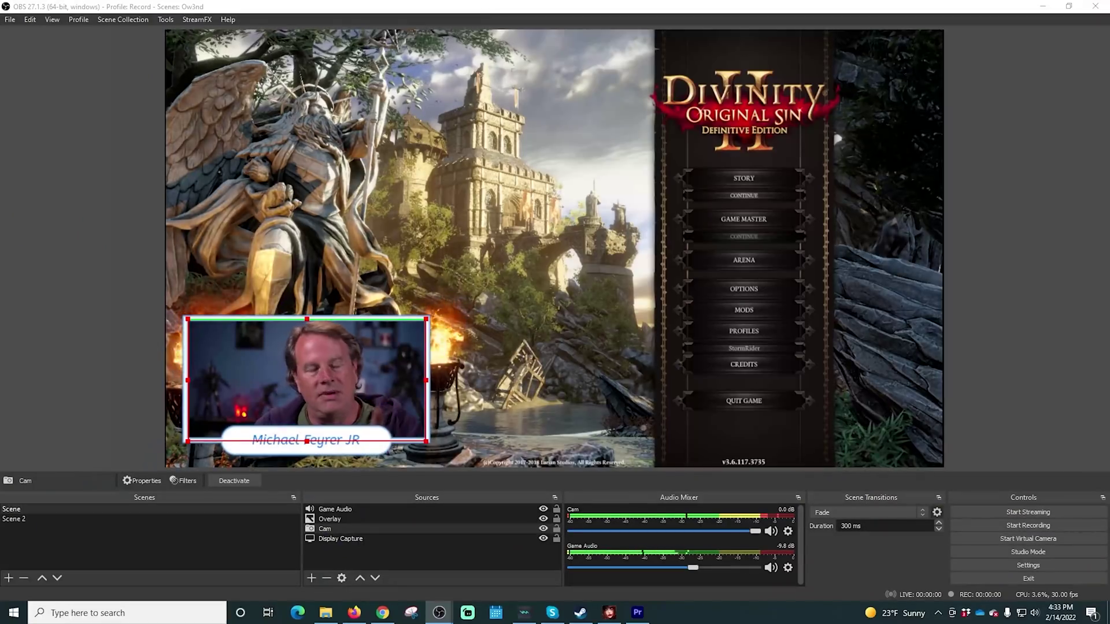
- Reorder Display Capture and Cam in Sources, then record a short clip with Ctrl+Shift+R
drag(347, 538, 432, 527)
click(543, 519)
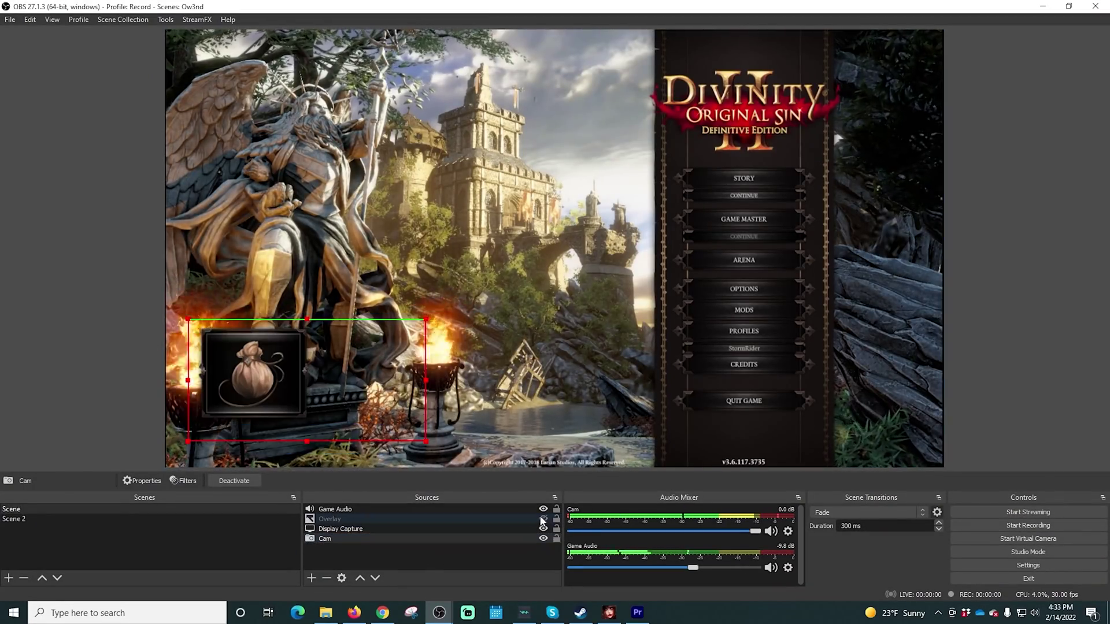
drag(338, 536, 335, 528)
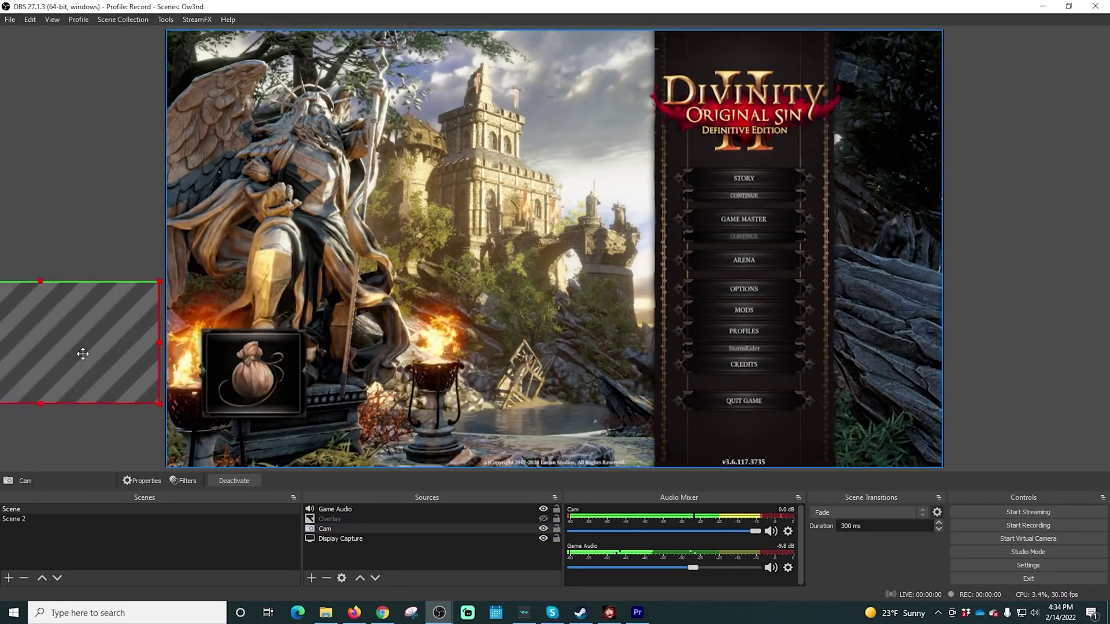
key(ctrl+shift+r)
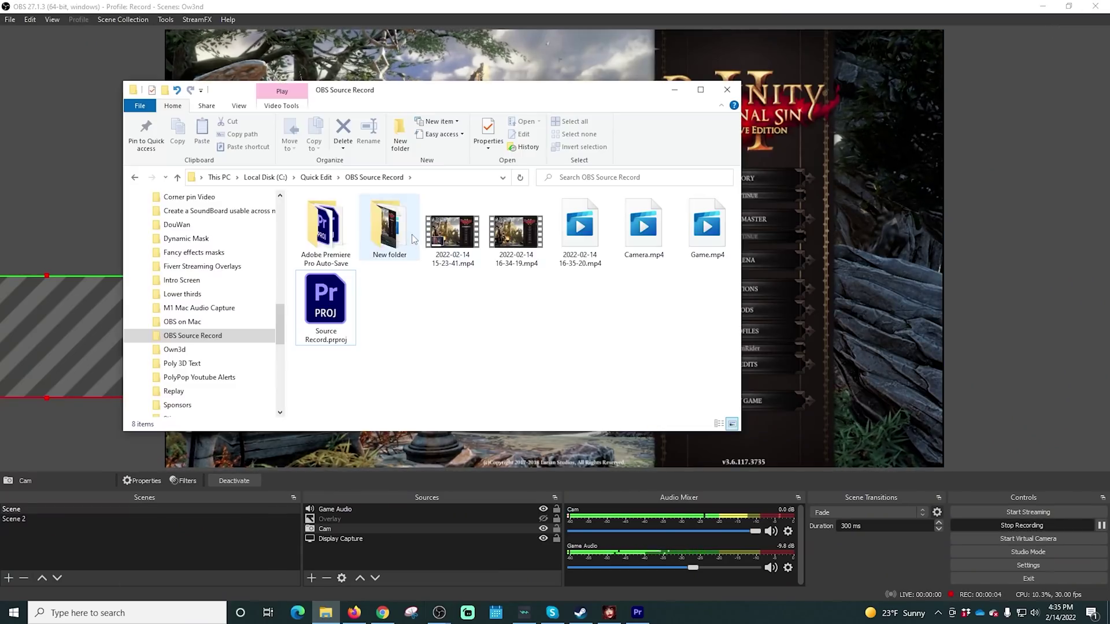
key(ctrl+shift+r)
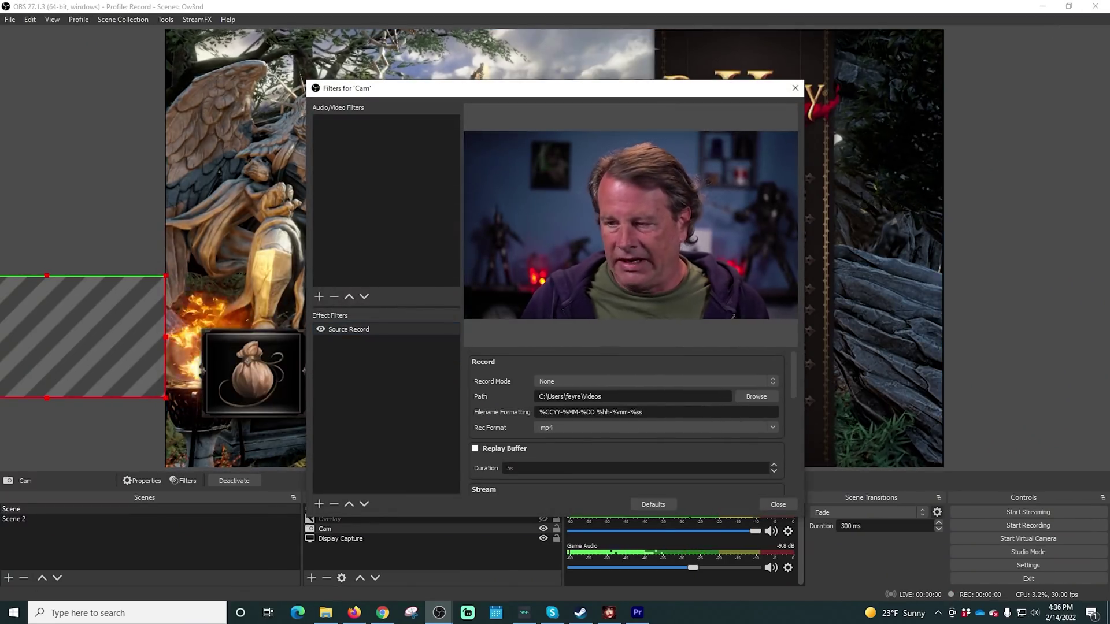
- Replace the date in the Cam filename format with 'cam', leaving the save path unchanged
drag(594, 412, 473, 402)
text(cam)
click(756, 396)
key(Escape)
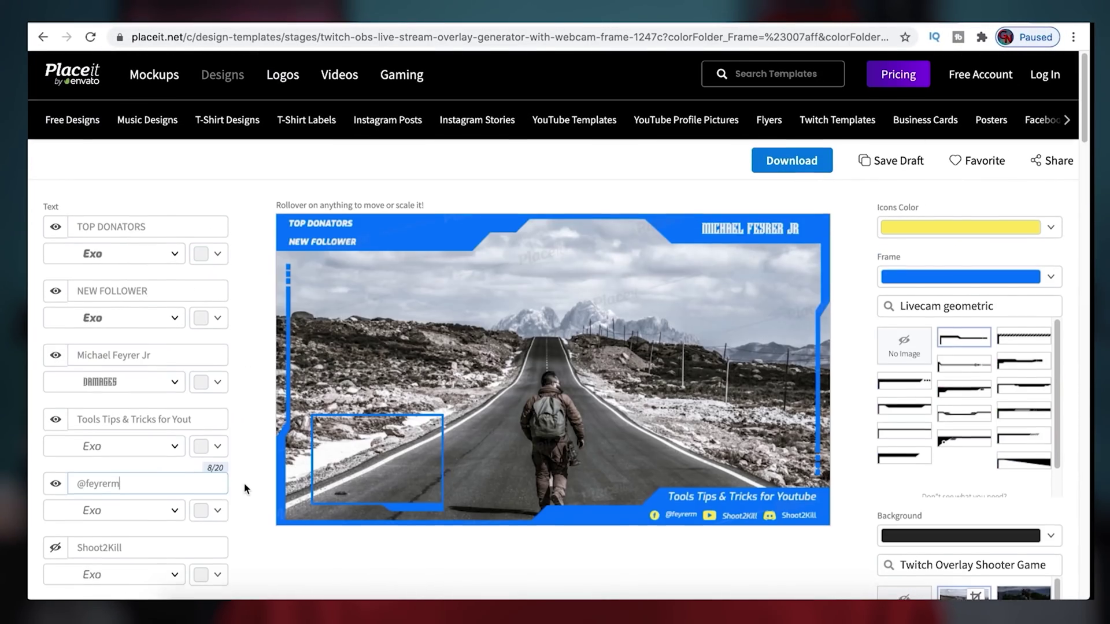
- Enter the channel's social handle in the overlay's text field
scroll(246, 488, down, 3)
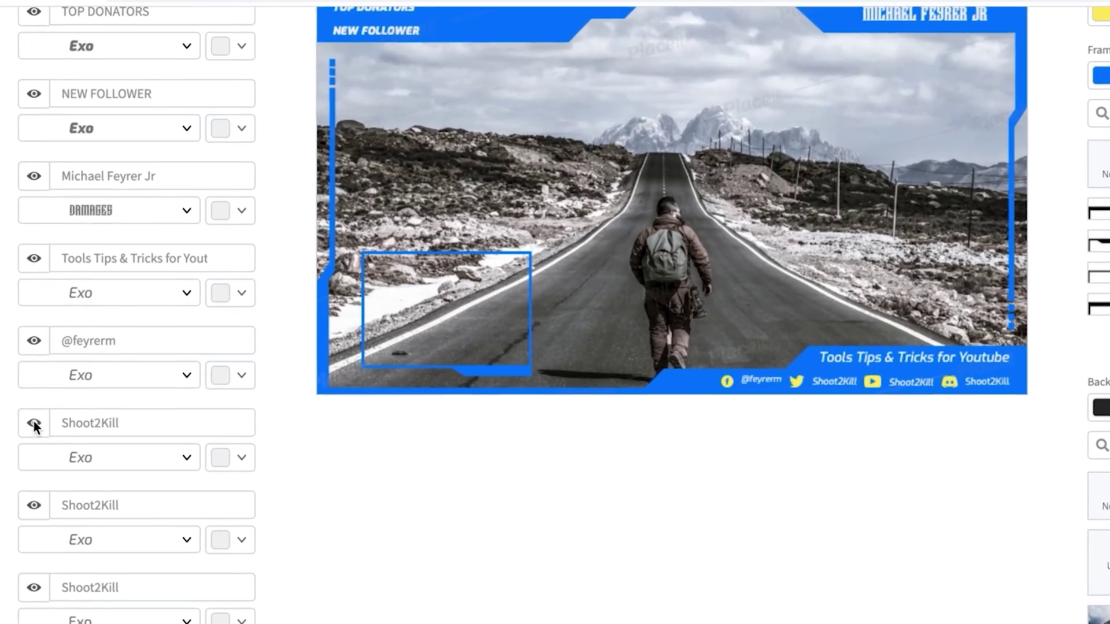
click(52, 349)
text(2feyrerm)
key(Delete)
key(Delete)
key(Delete)
key(Delete)
key(Delete)
key(Delete)
key(Delete)
key(Delete)
key(Delete)
key(Delete)
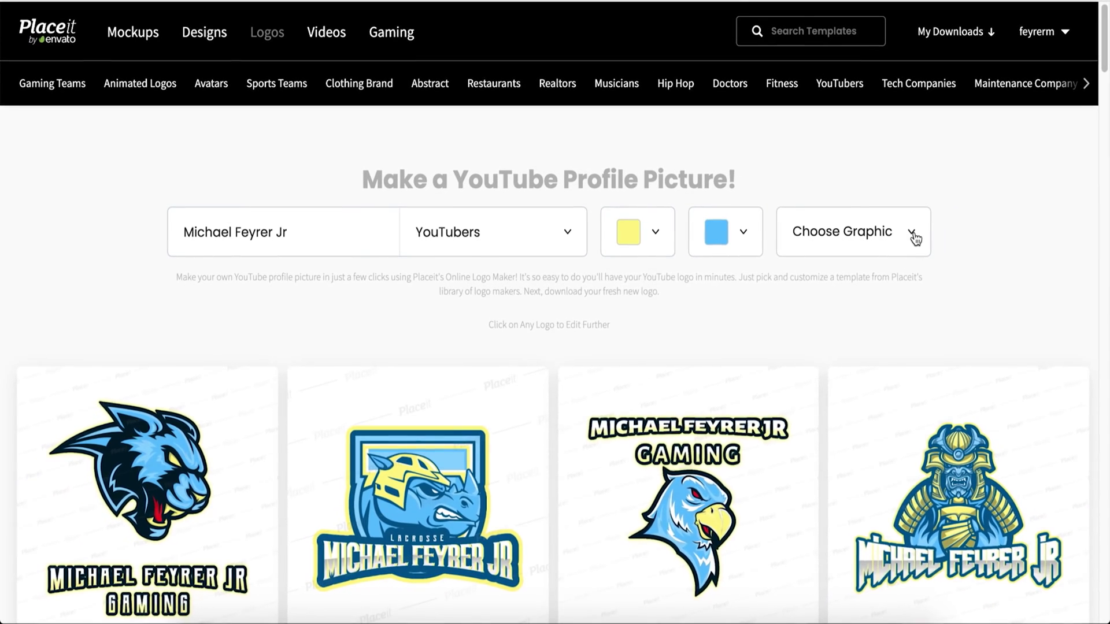
- Give the YouTube logo designs a yellow-green colour and browse more fonts
click(912, 235)
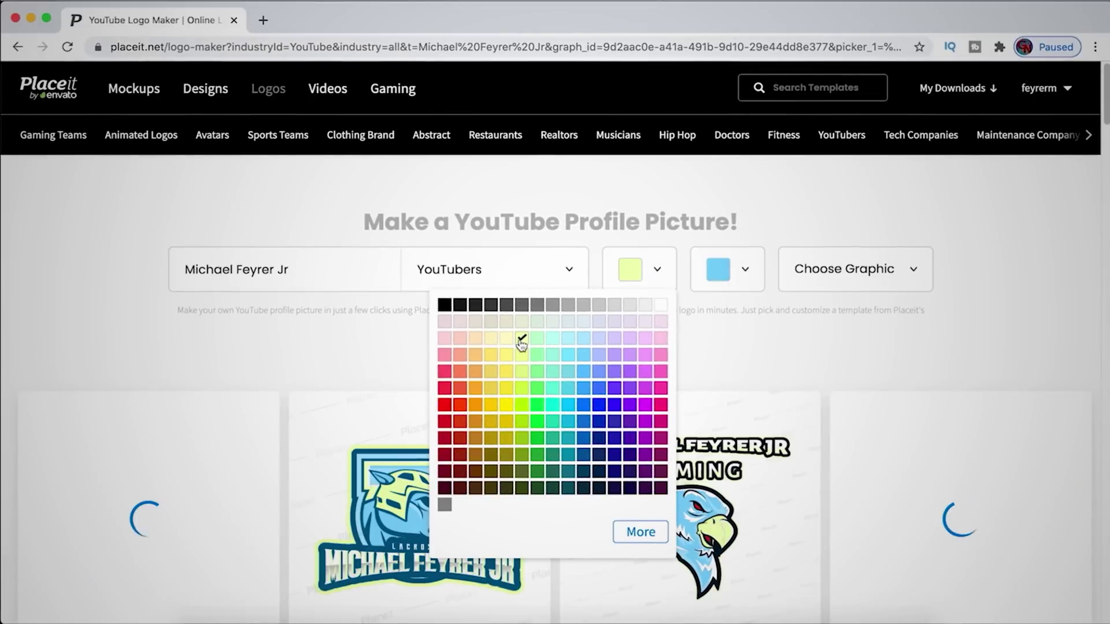
click(672, 285)
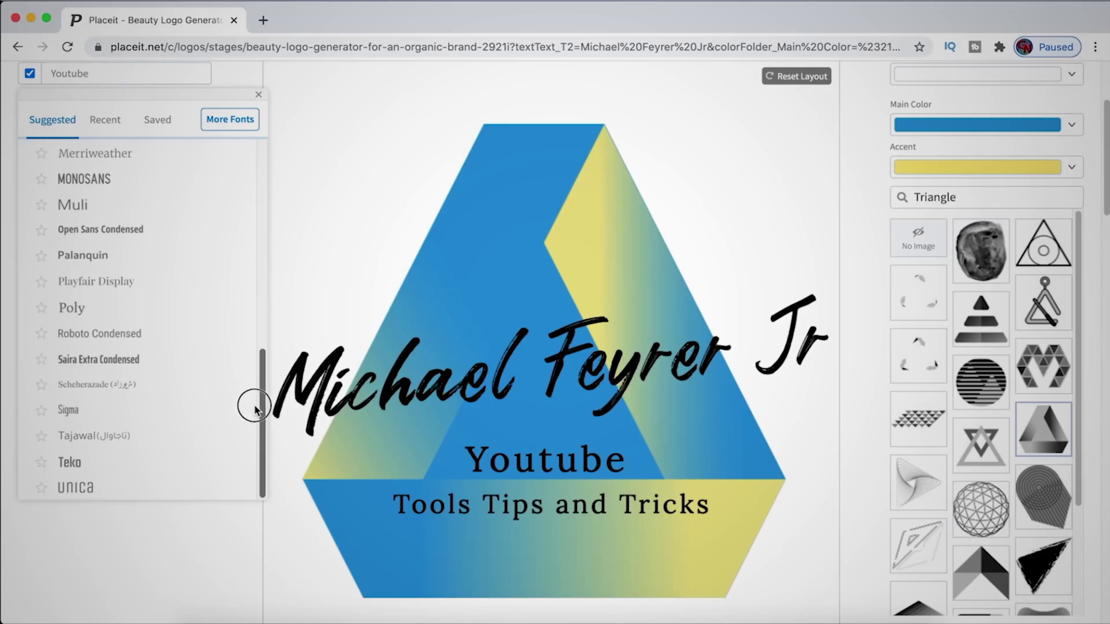
click(231, 116)
drag(955, 168, 948, 235)
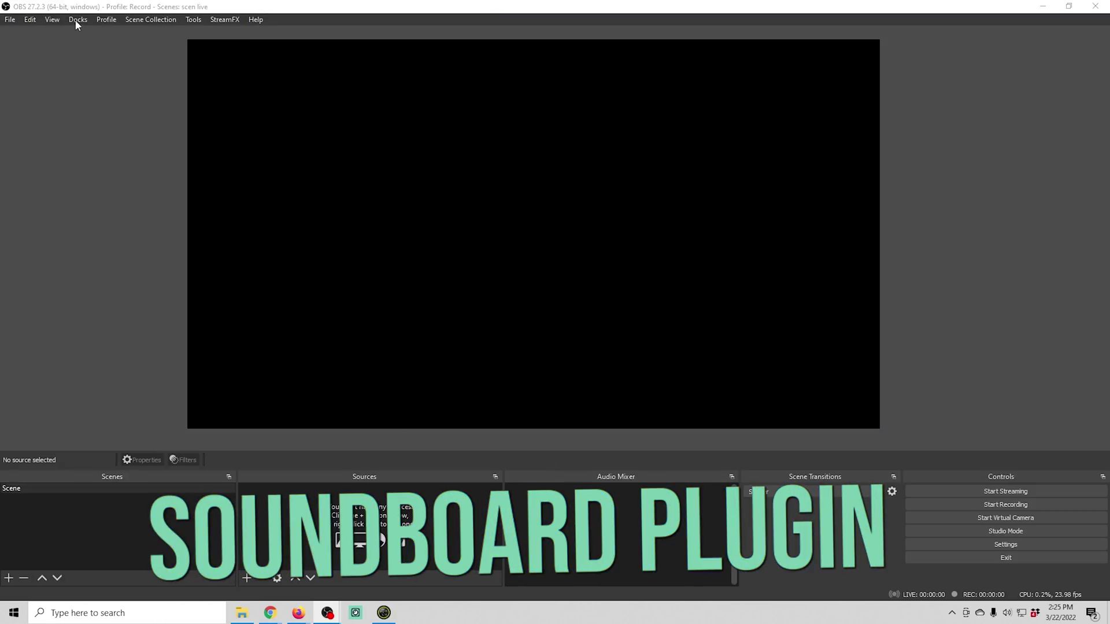
- Show the Soundboard panel from the Docks menu, dock it on the left edge, and widen it
click(77, 19)
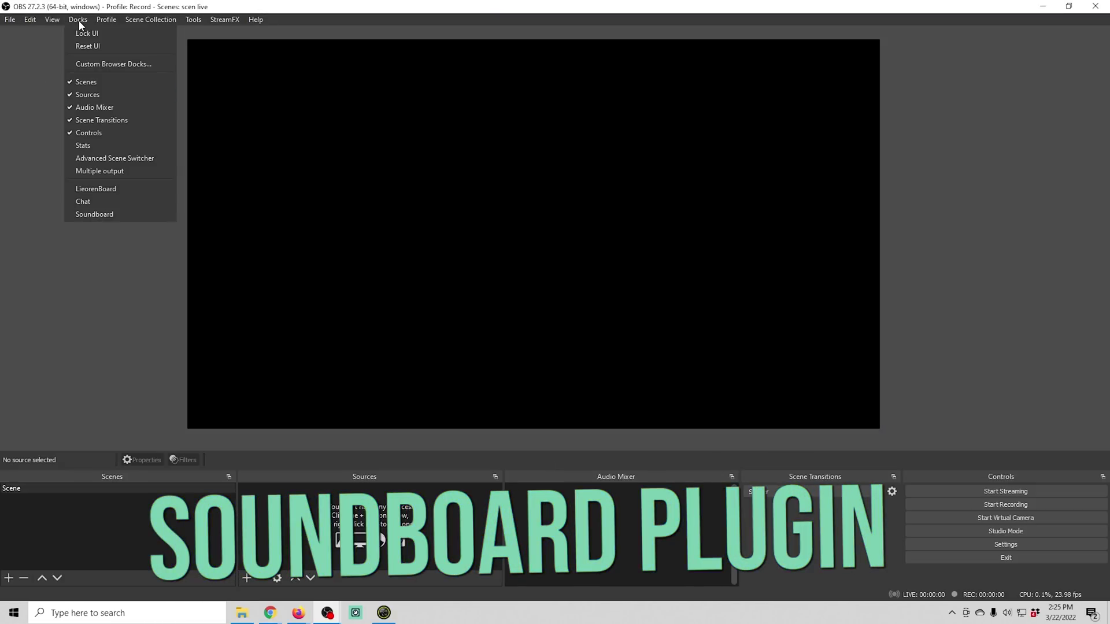
click(97, 214)
drag(558, 141, 20, 245)
drag(180, 209, 323, 223)
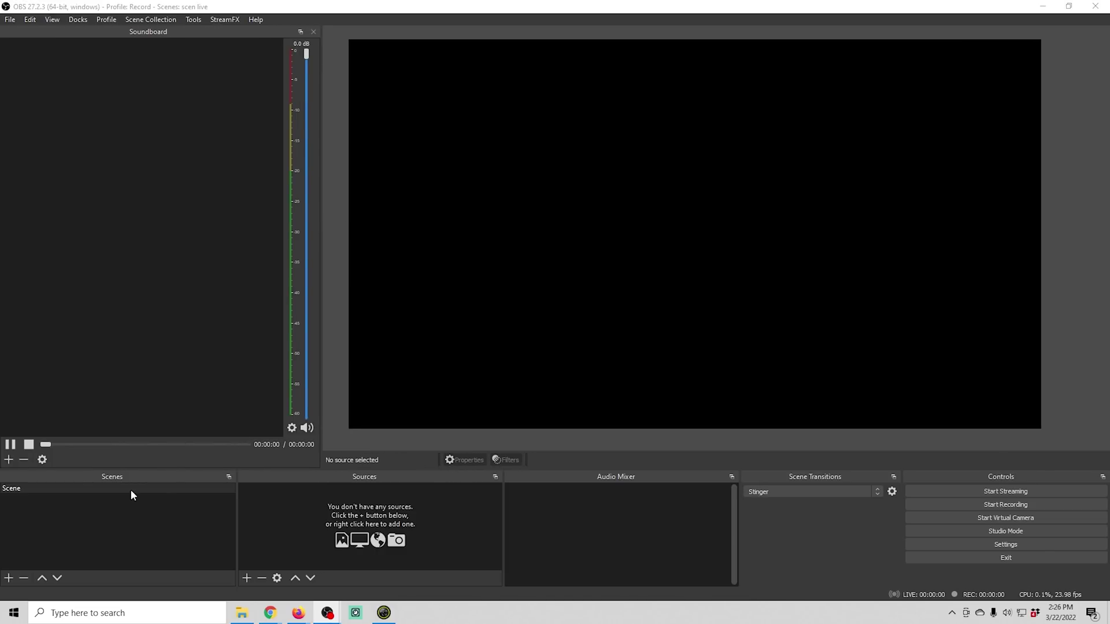
- Add a soundboard sound named 'SoundI'm Ready' that plays Im ready.mp3
click(8, 460)
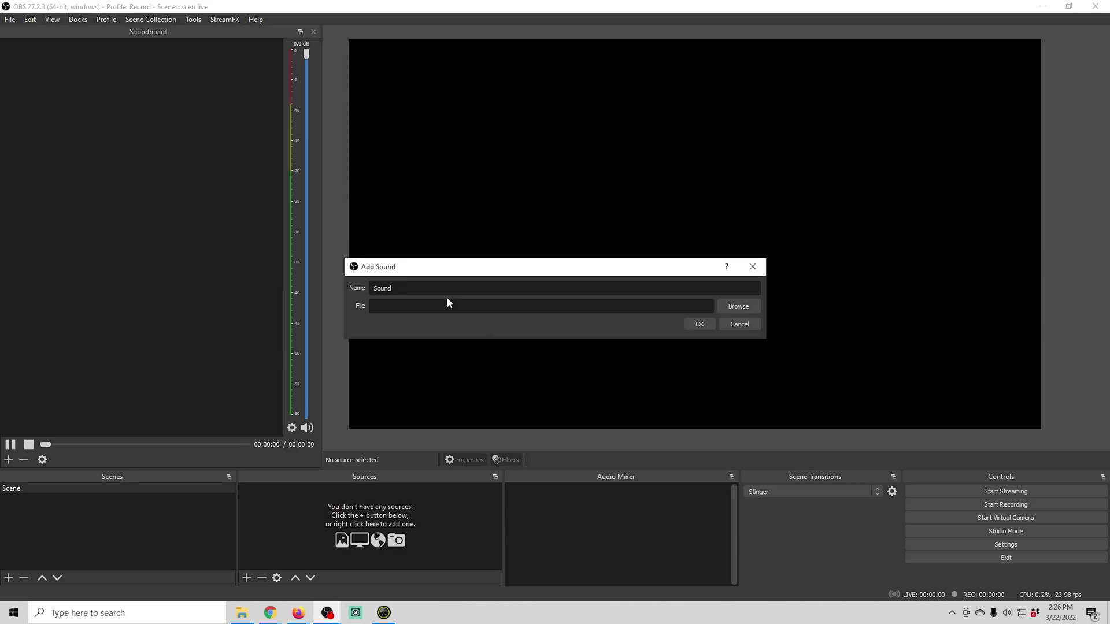
text(1)
text('m Re)
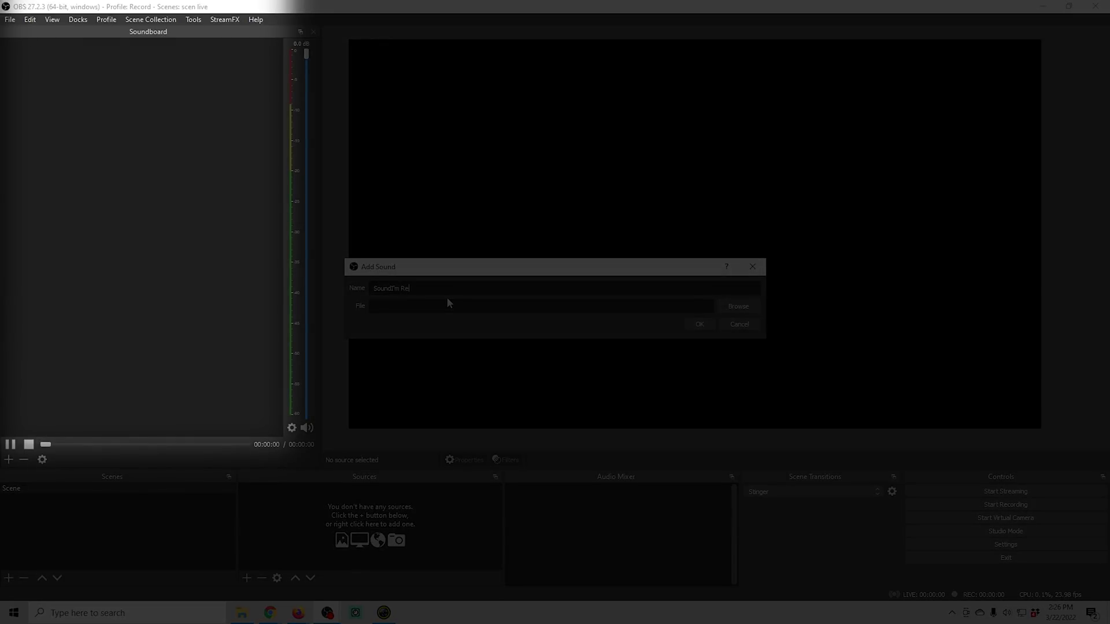
text(ady)
click(724, 309)
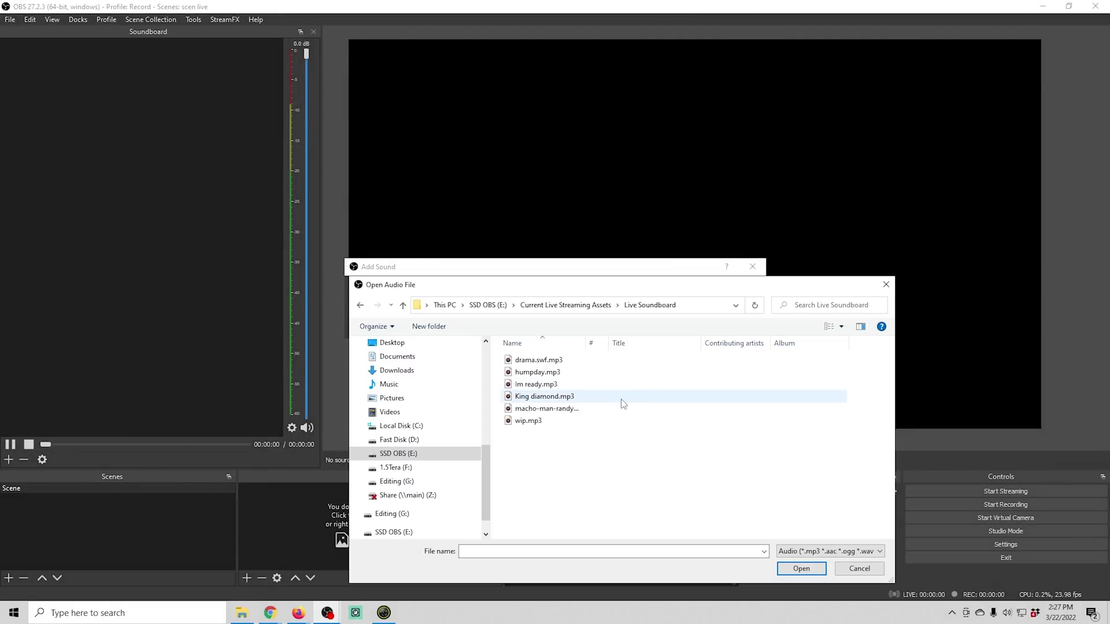
click(526, 385)
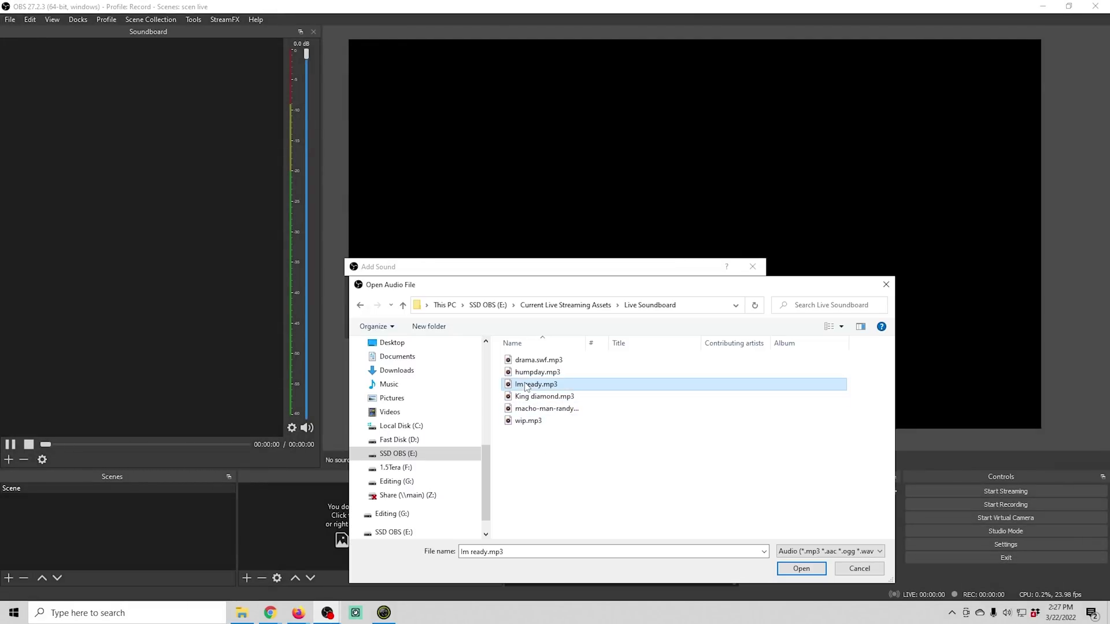
click(800, 569)
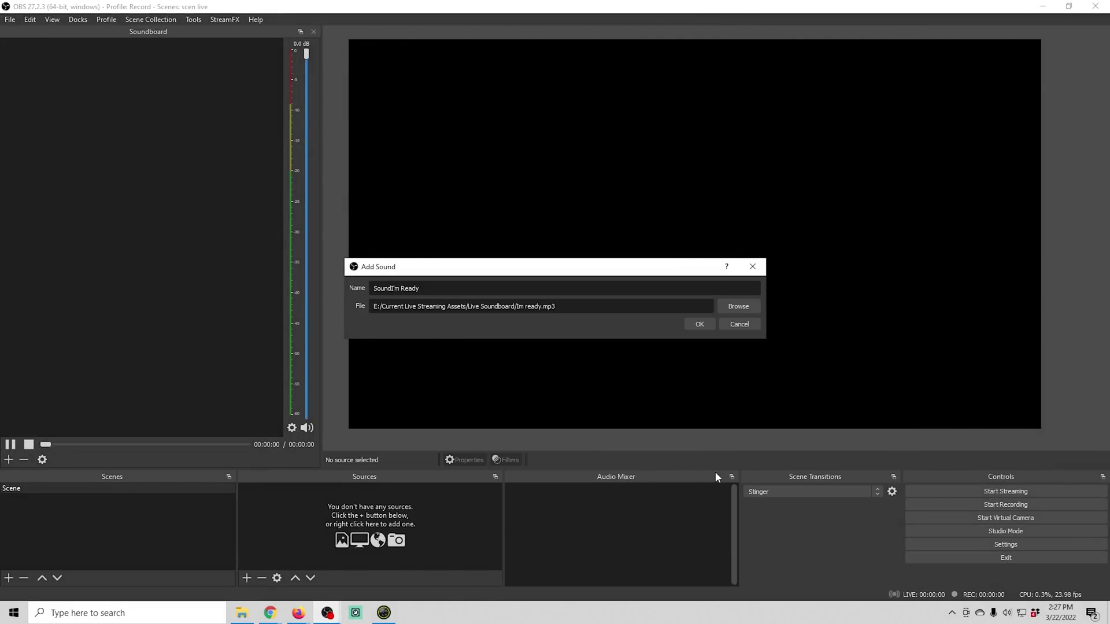
click(700, 326)
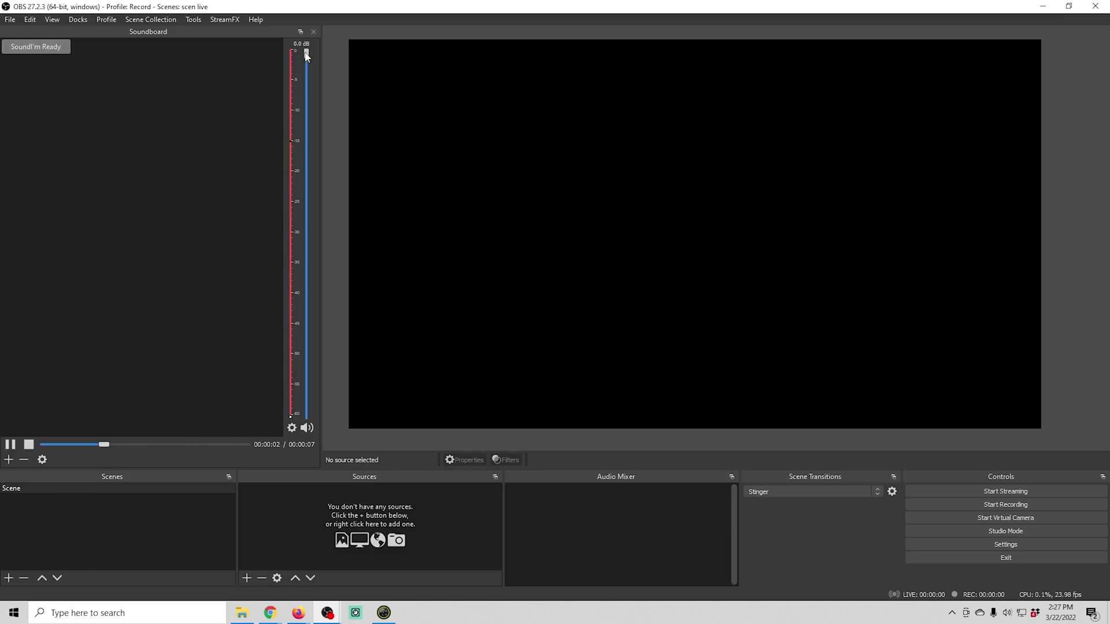
- Lower the Soundboard volume to −15.1 dB
drag(316, 191, 317, 211)
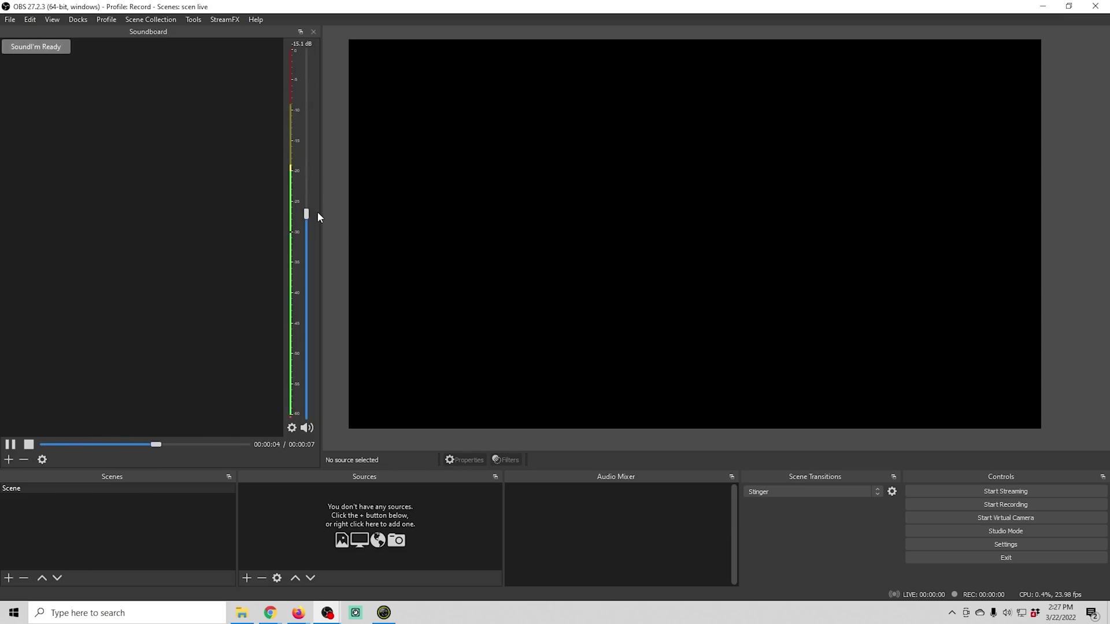
click(42, 460)
key(Escape)
right_click(36, 47)
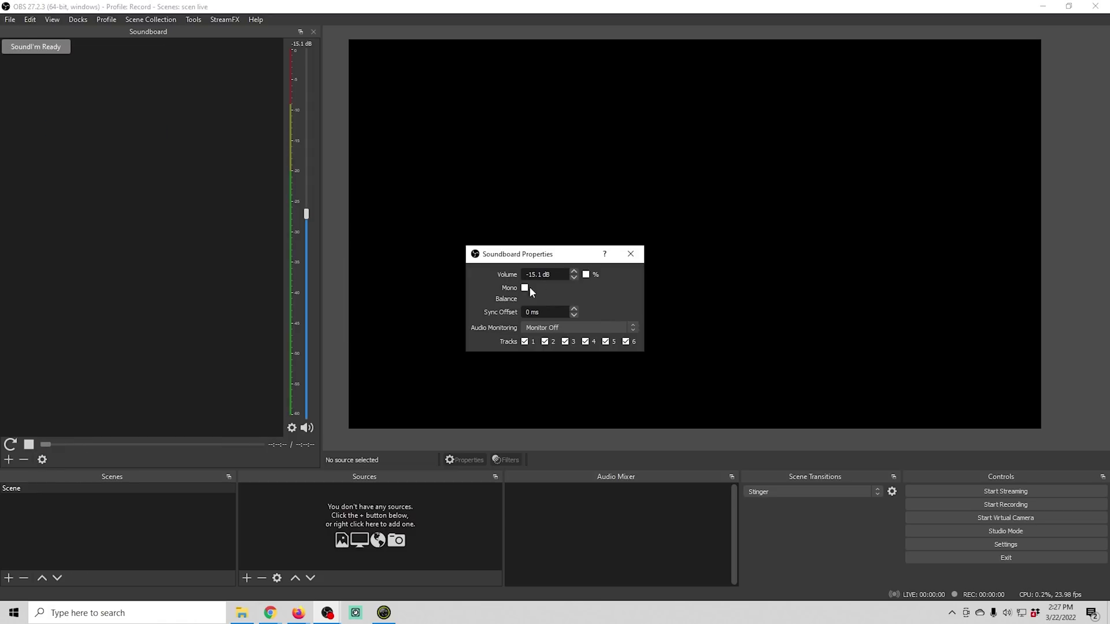
click(630, 253)
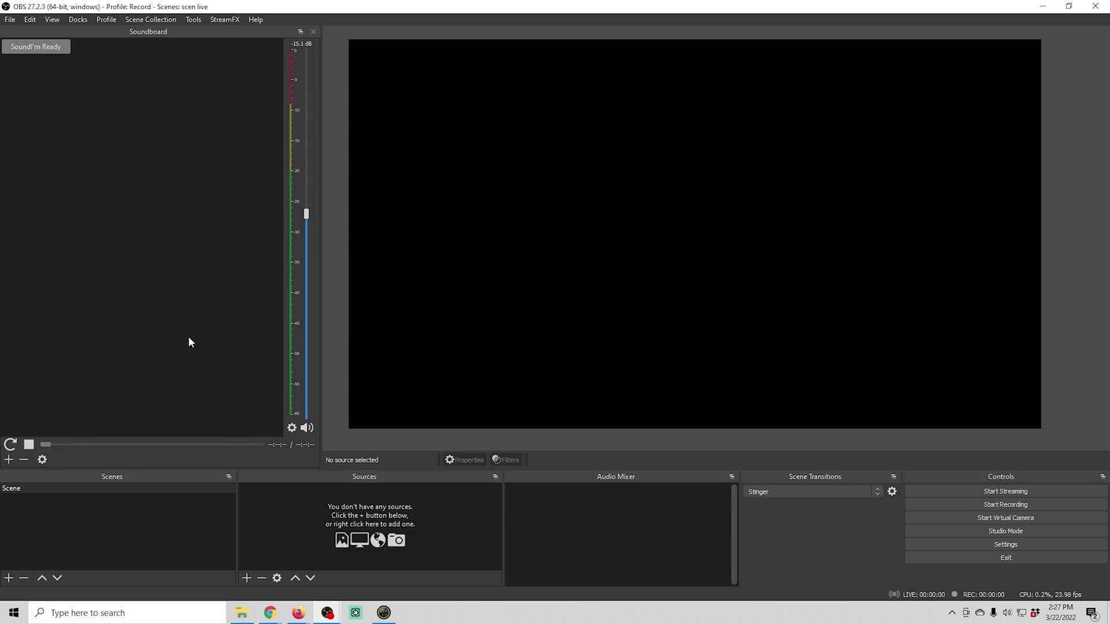
click(42, 460)
key(Escape)
- Add the Wip sound and an 'Oh Yeah' sound with its audio file to the soundboard
click(8, 460)
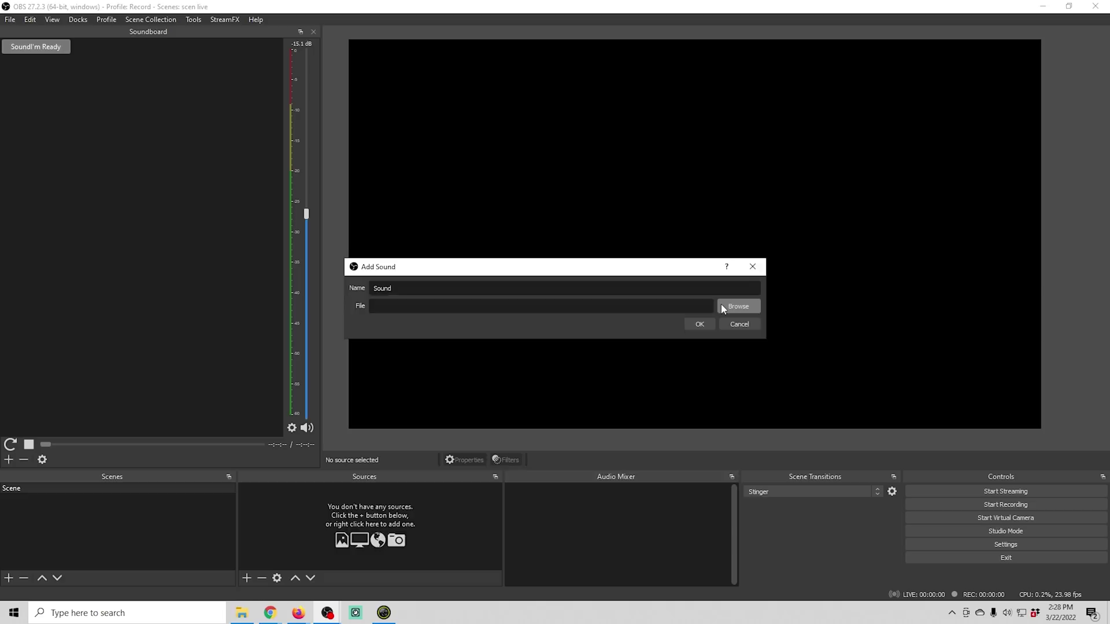
click(700, 325)
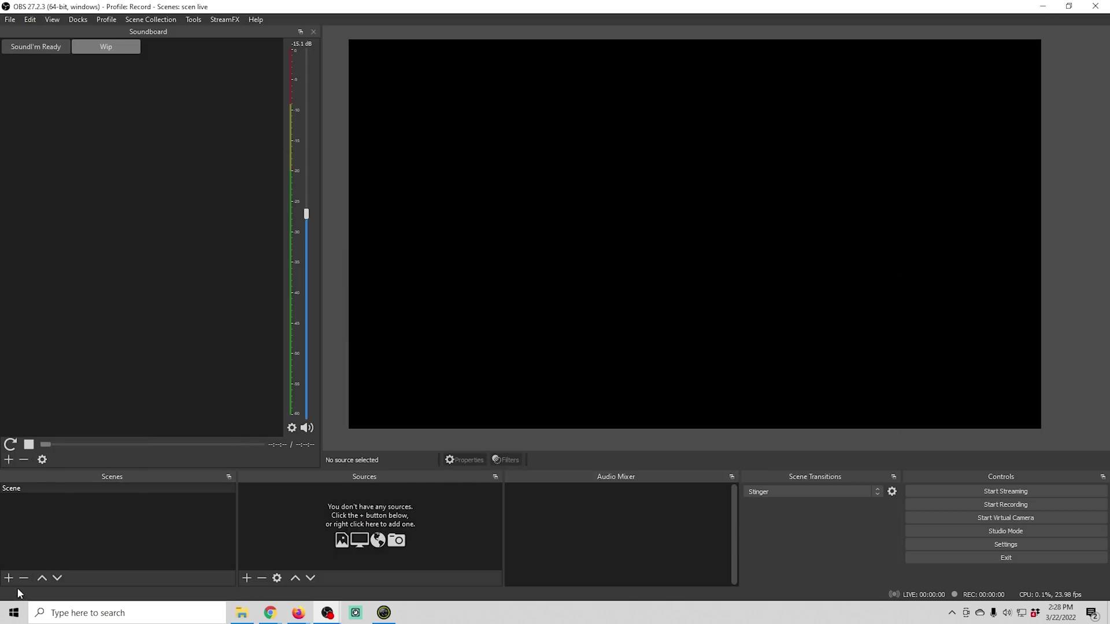
click(9, 460)
text(Oh Yeah)
drag(391, 289, 358, 291)
key(BackSpace)
click(728, 311)
double_click(572, 409)
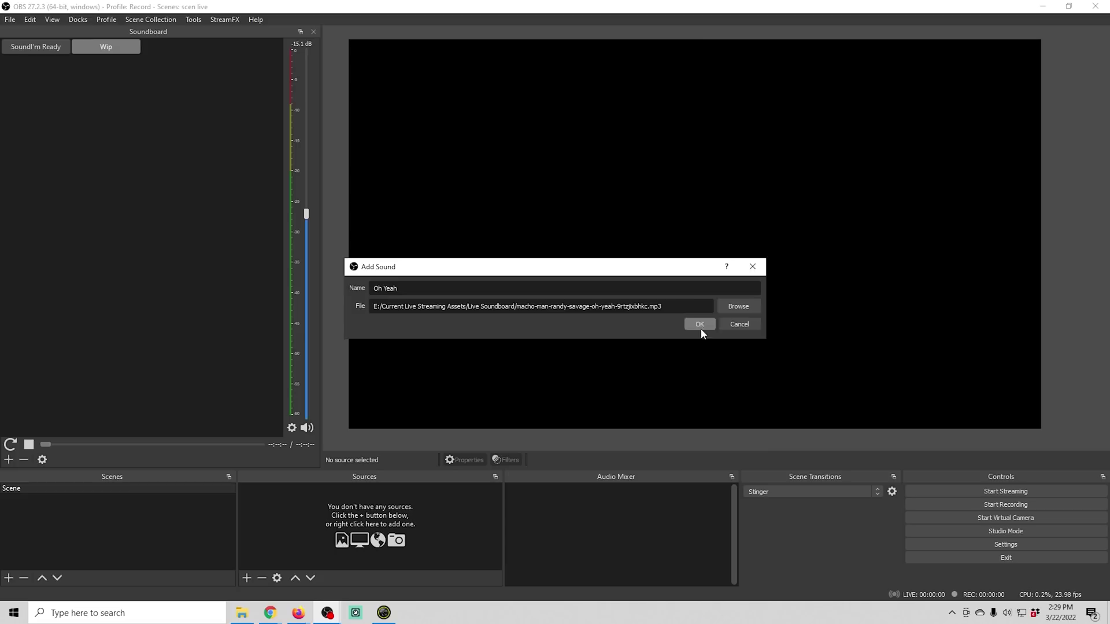
click(699, 325)
click(242, 613)
click(242, 613)
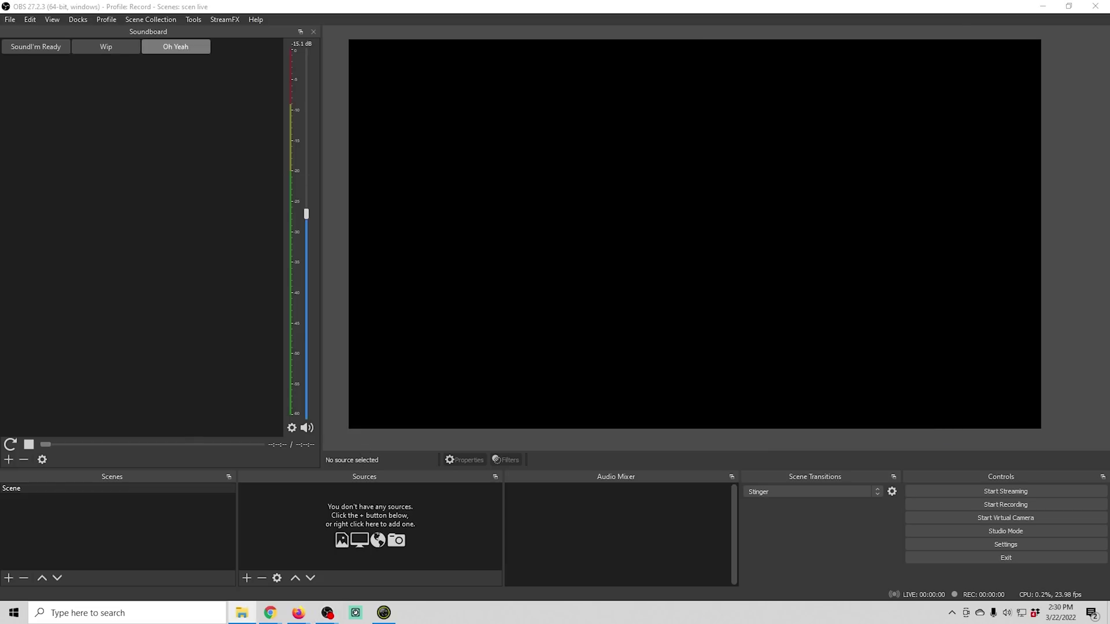
- Add a 'Drama' sound using the drama.swf.mp3 file
click(9, 459)
text(Drama)
click(739, 307)
double_click(550, 359)
click(700, 324)
- Add a 'Hump Day' sound from humpday.mp3, play it, and resize the Soundboard panel
click(8, 460)
text(Hump Day)
click(738, 306)
click(546, 373)
click(802, 568)
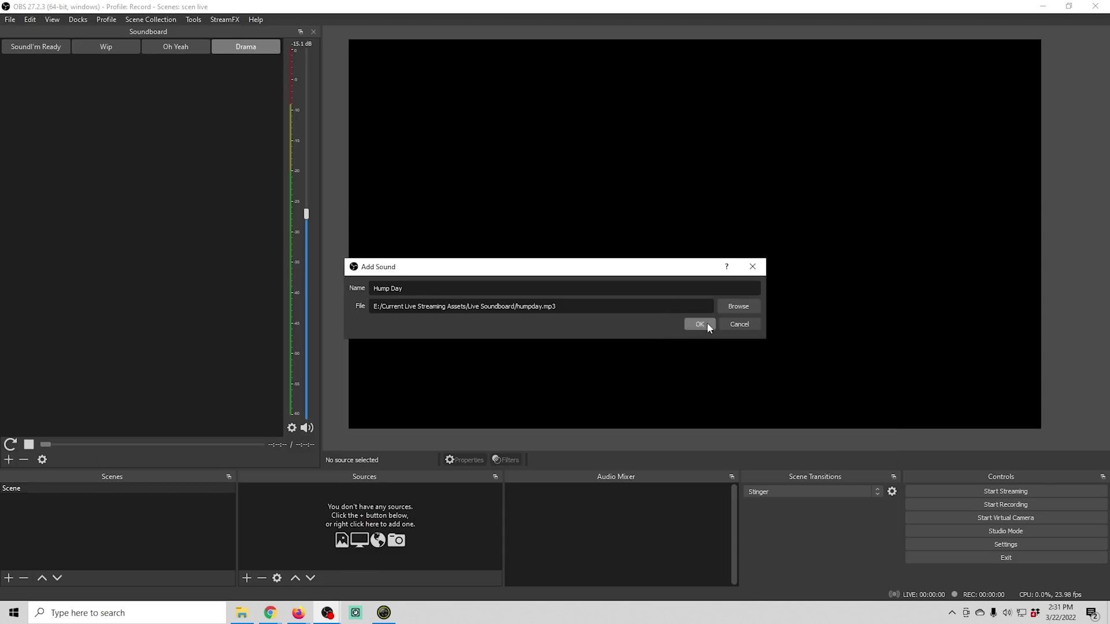
click(699, 324)
click(34, 62)
drag(320, 238, 228, 218)
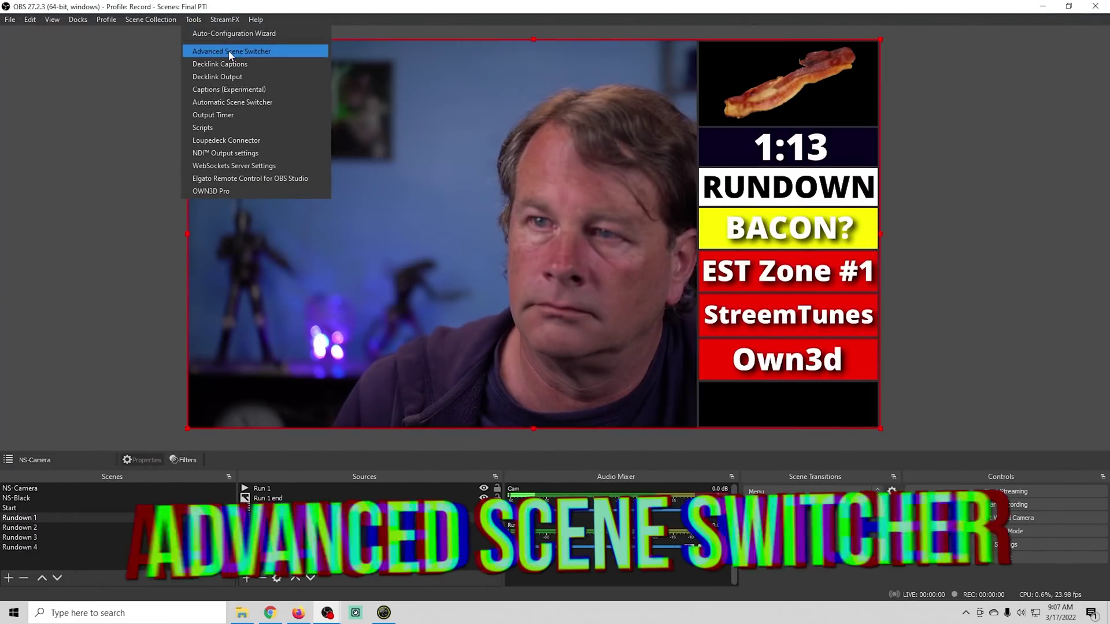
- Open the Advanced Scene Switcher from the Tools menu
click(226, 47)
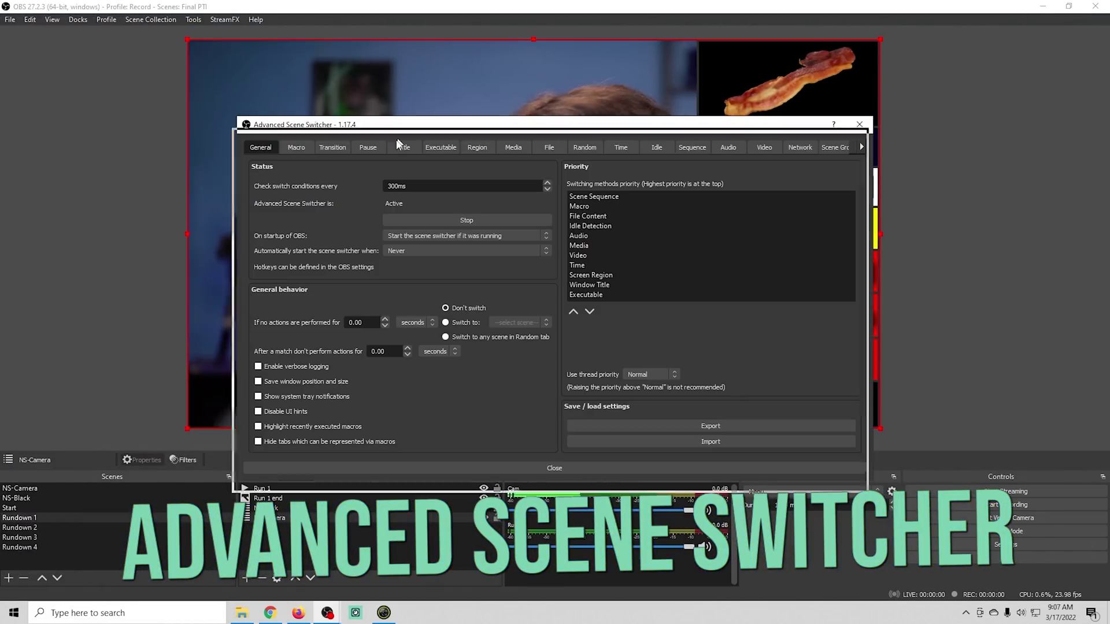
- Keep Scene Sequence at top priority and show the scene sequence settings
click(618, 239)
click(620, 353)
click(621, 353)
click(620, 353)
click(605, 353)
click(605, 353)
click(605, 353)
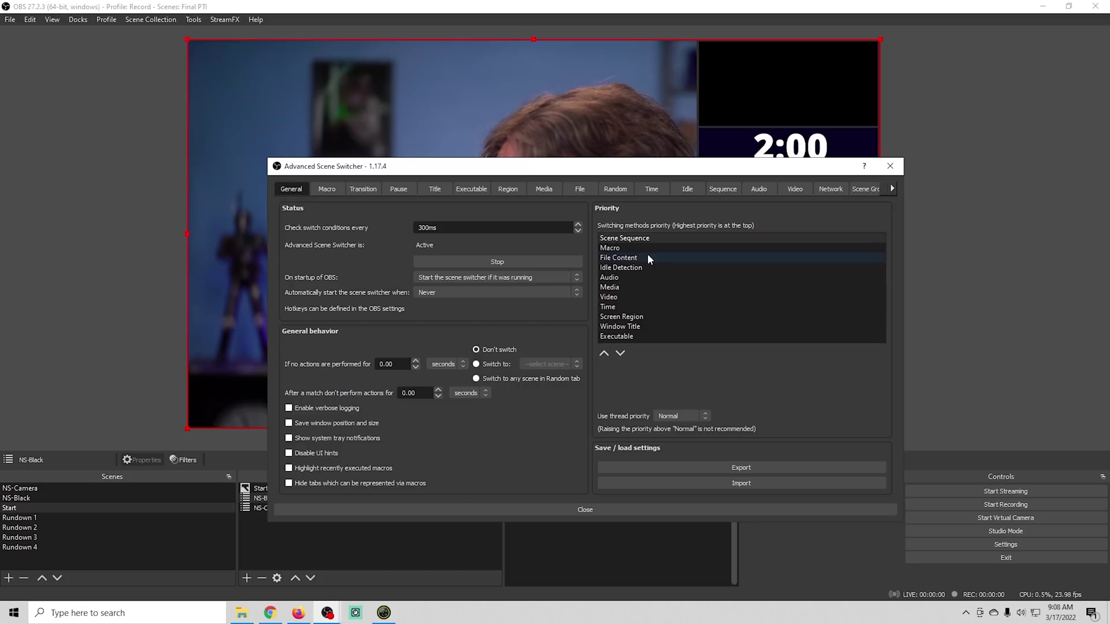
click(723, 190)
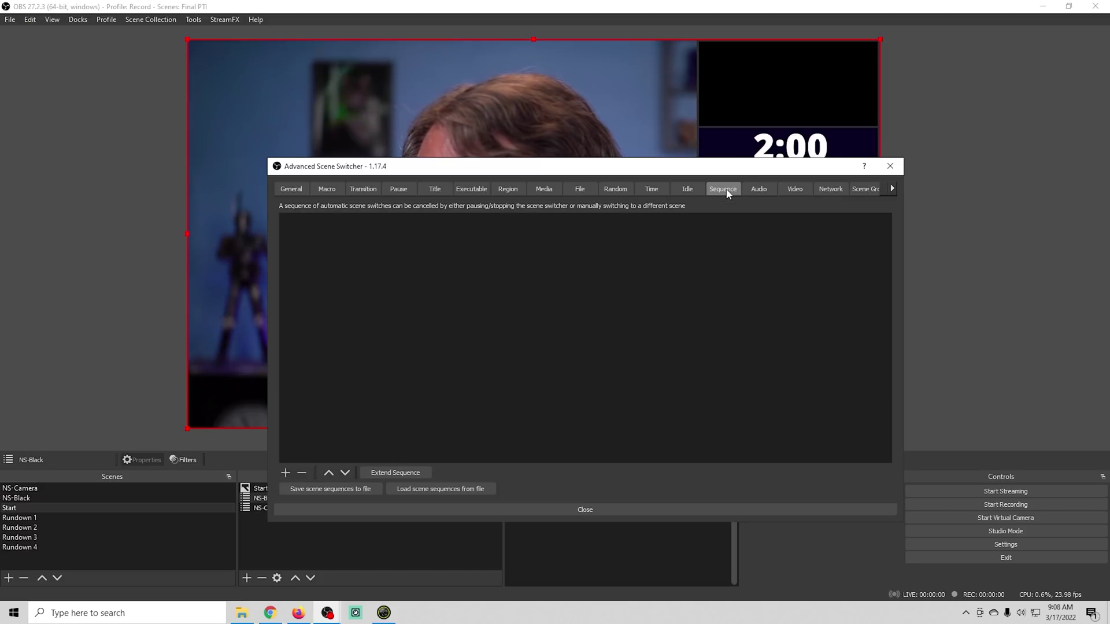
- Add a sequence rule switching Rundown 1 to Rundown 2 after 2, using the Menu transition
click(285, 473)
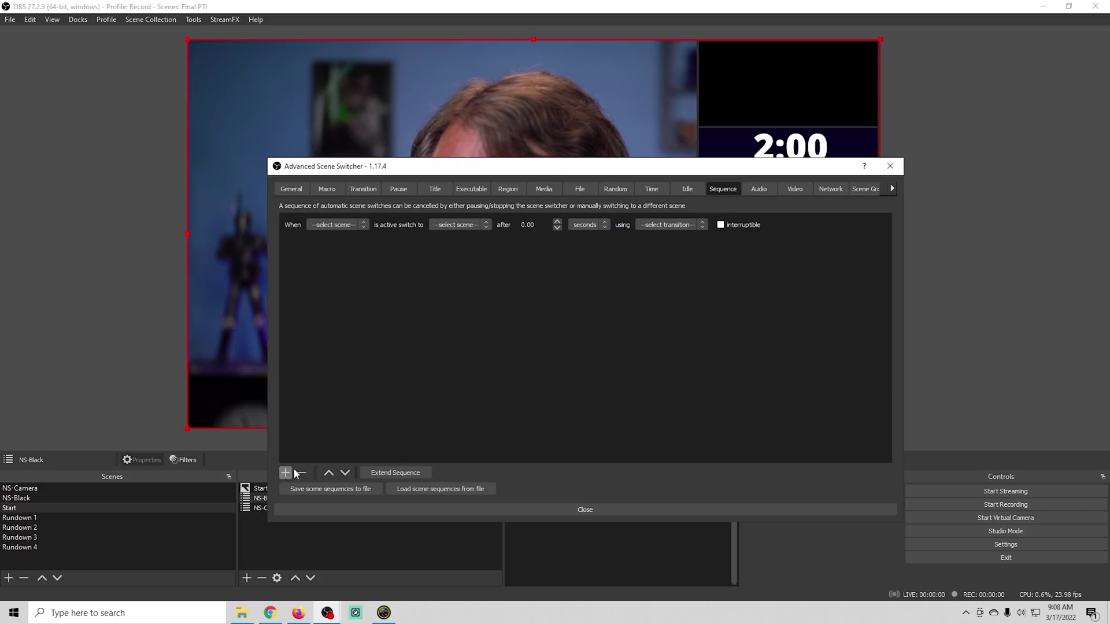
click(363, 226)
click(344, 256)
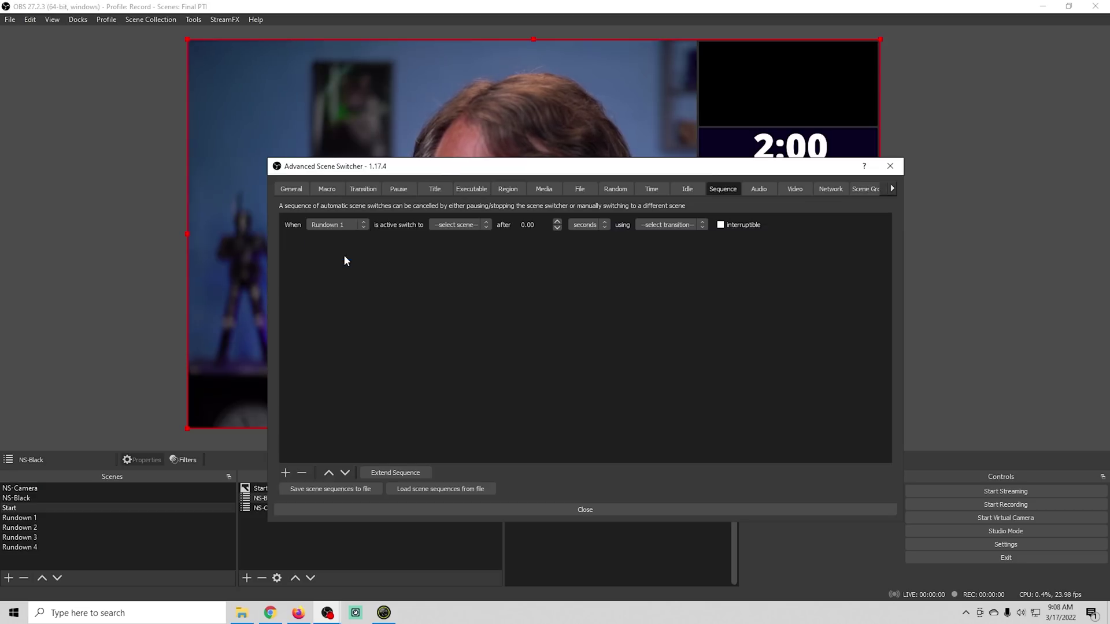
click(456, 225)
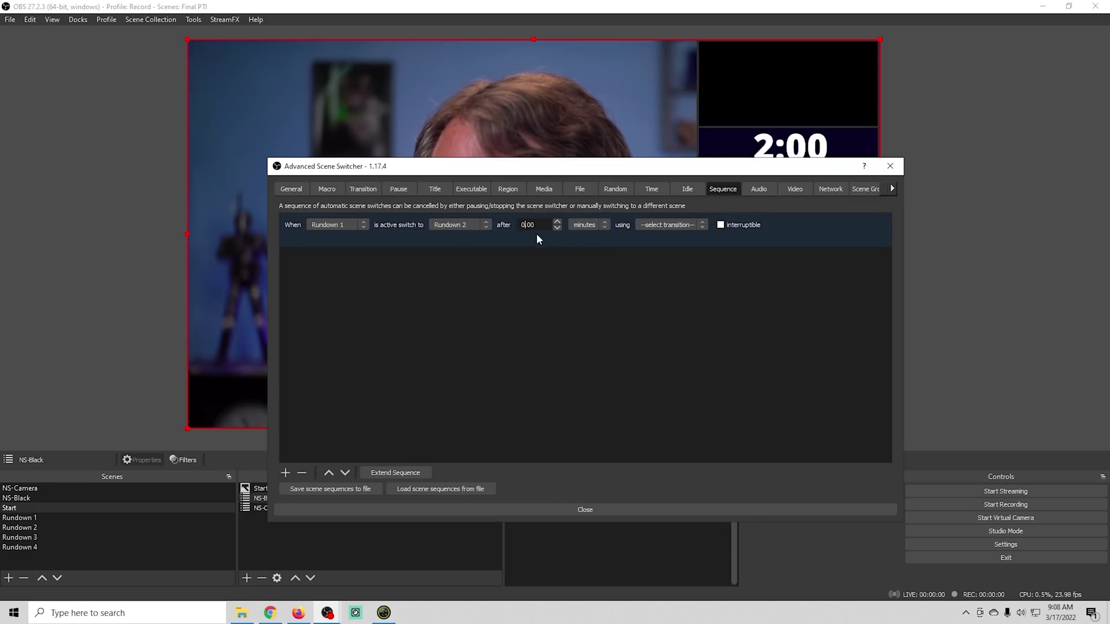
key(BackSpace)
text(2)
click(676, 226)
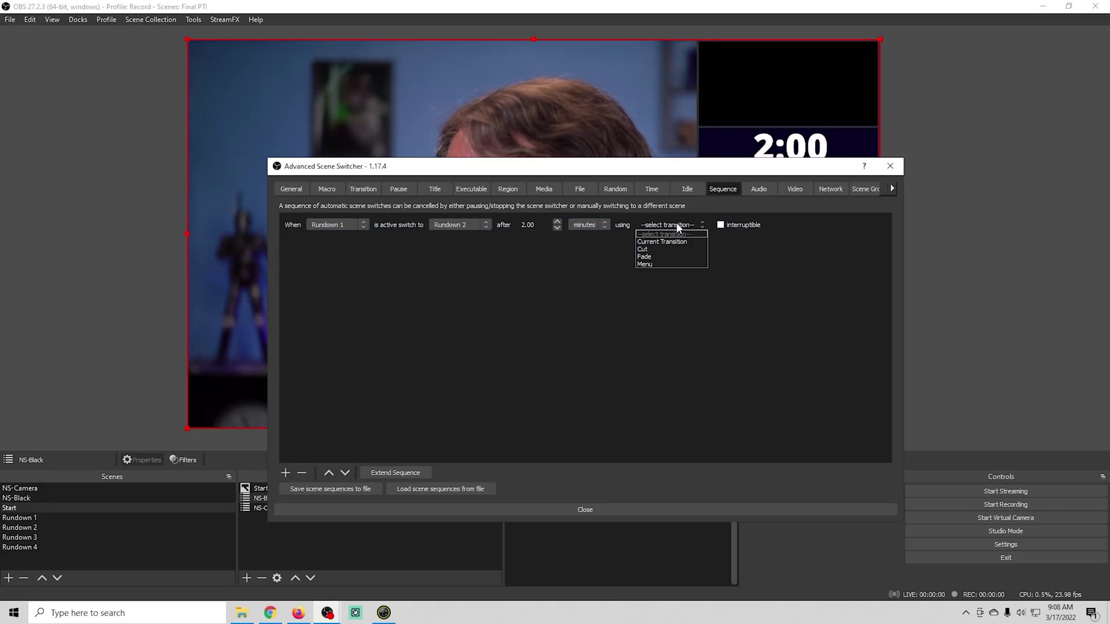
click(660, 264)
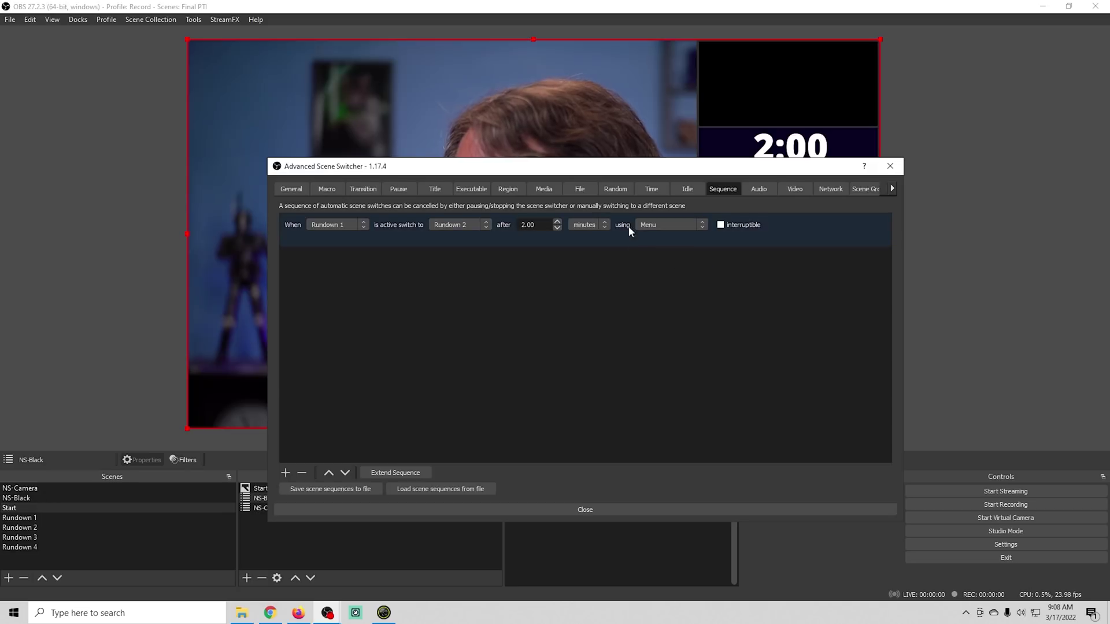
- Add a second rule switching Rundown 2 to Rundown 3 with the Menu transition
click(285, 473)
click(339, 258)
click(332, 305)
click(457, 259)
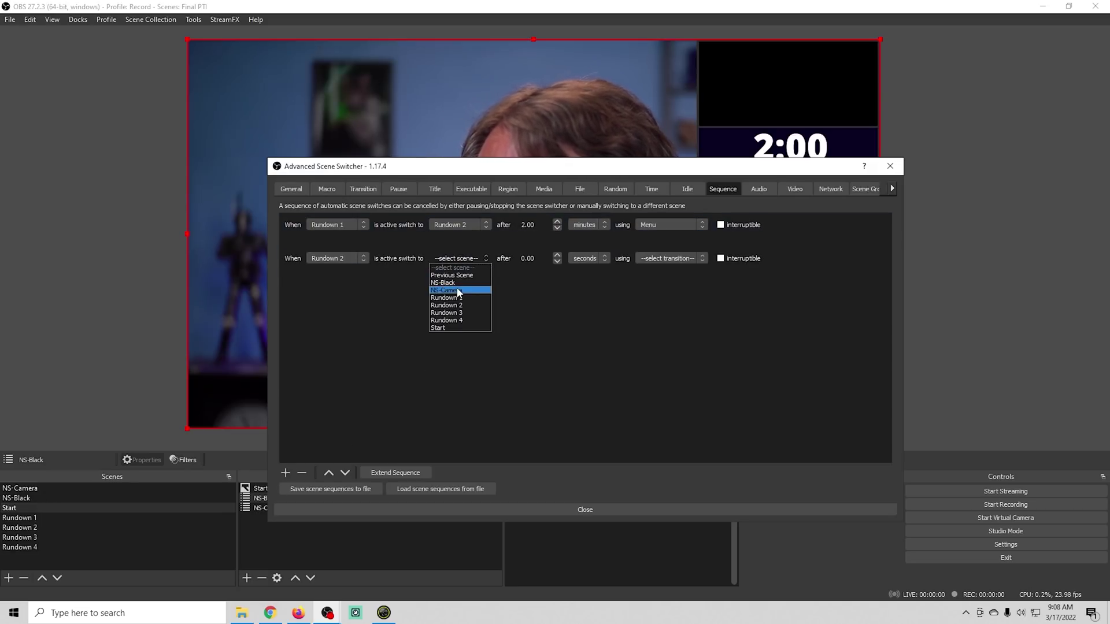
click(460, 313)
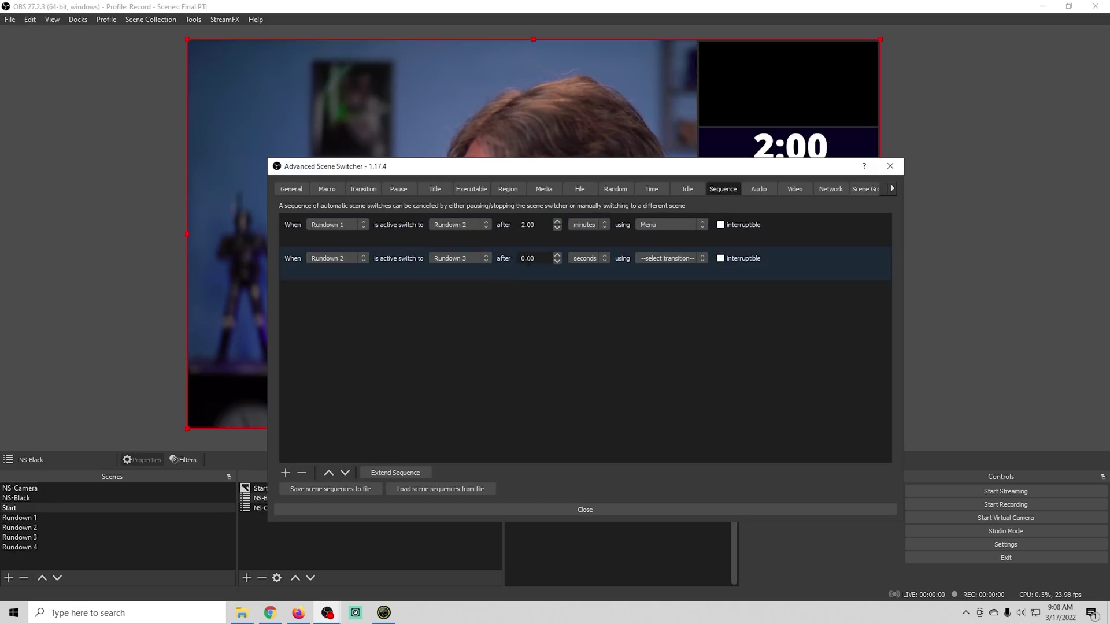
scroll(527, 259, up, 2)
click(667, 262)
click(667, 275)
- Add a third rule switching Rundown 3 to Rundown 4 after a delay of 2
click(285, 473)
click(339, 292)
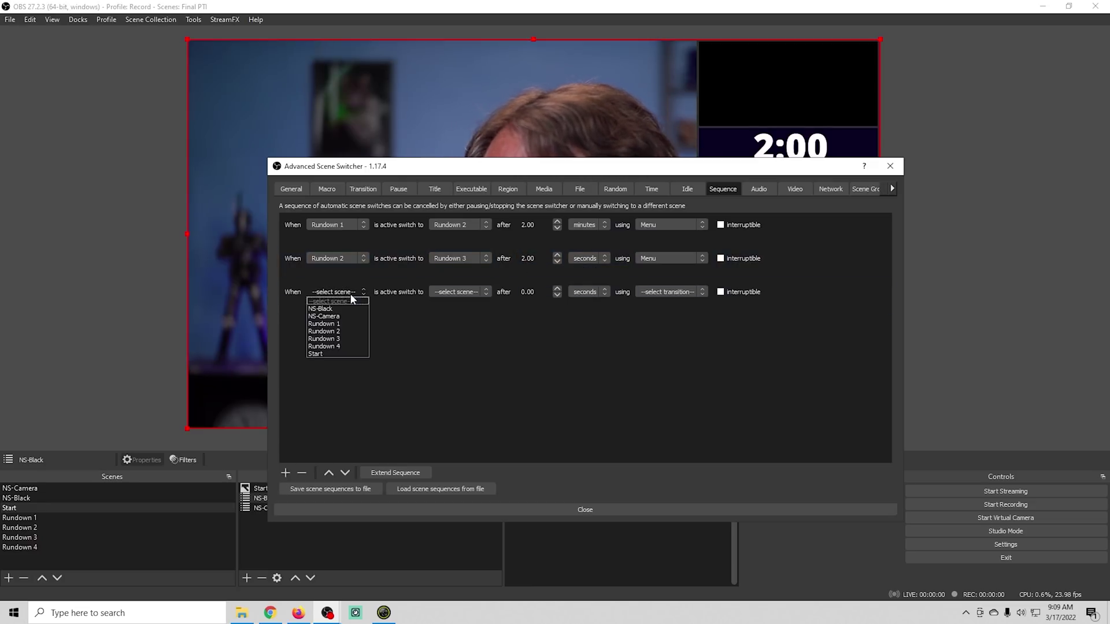
click(341, 338)
click(457, 292)
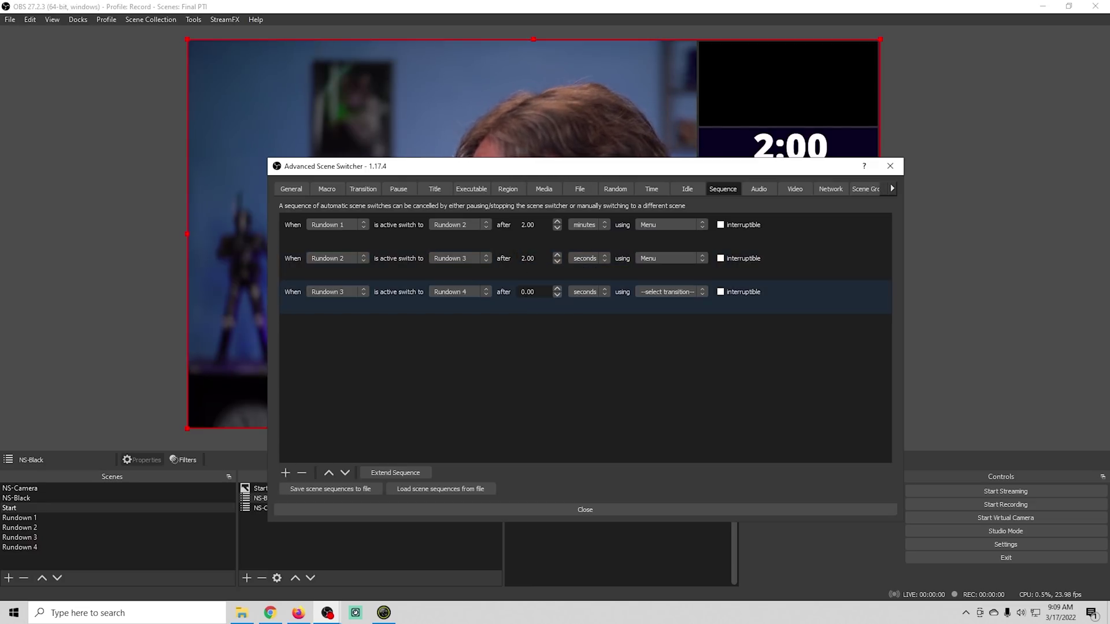
key(Delete)
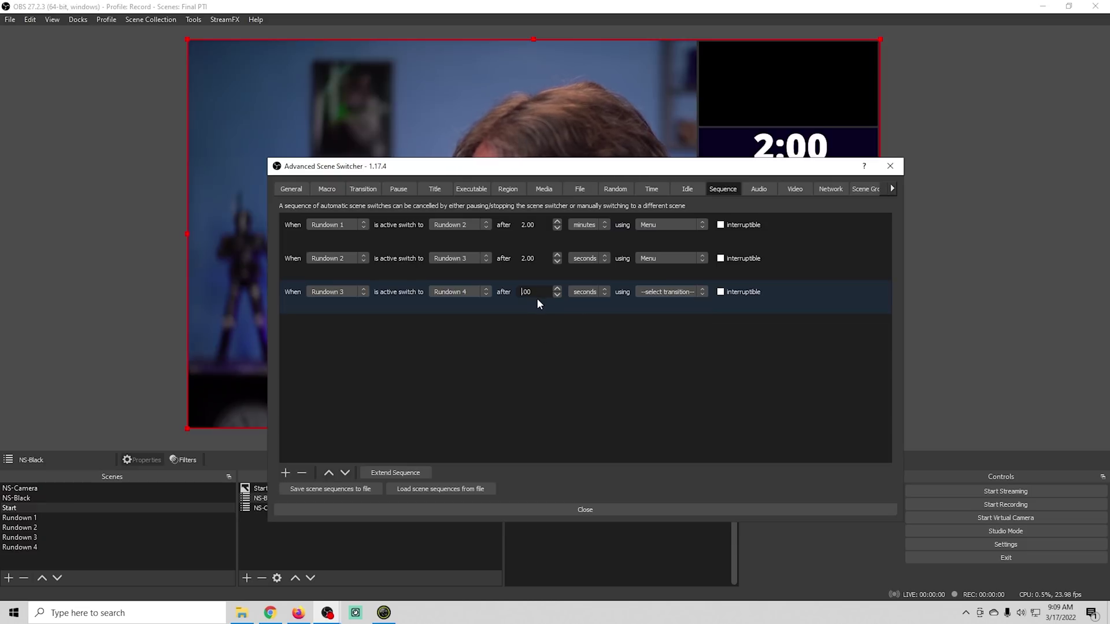
text(2)
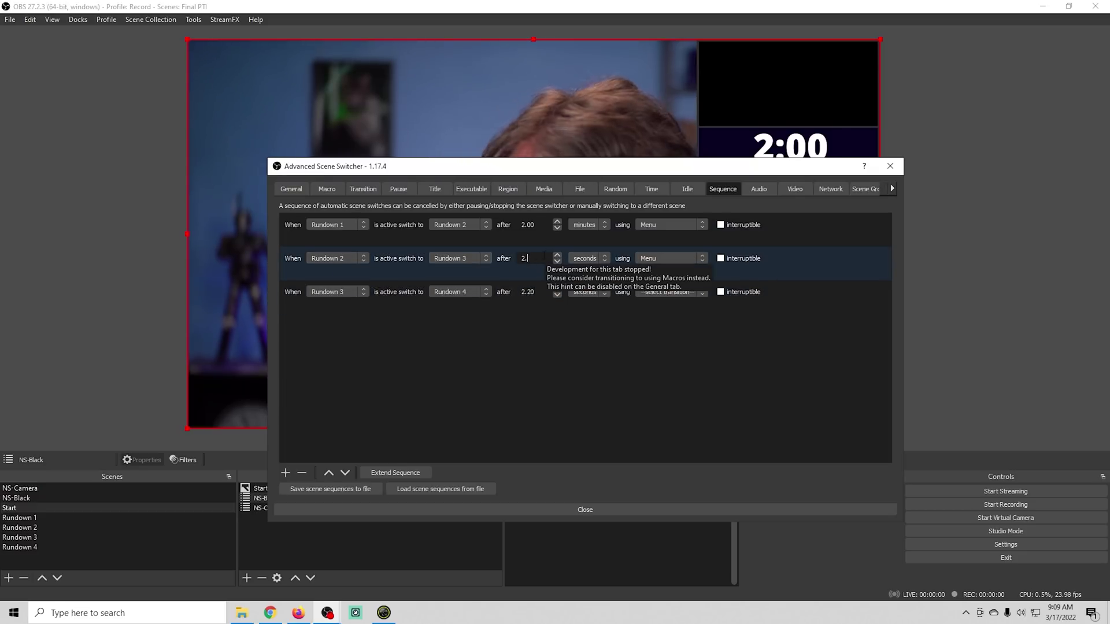
drag(605, 174, 596, 240)
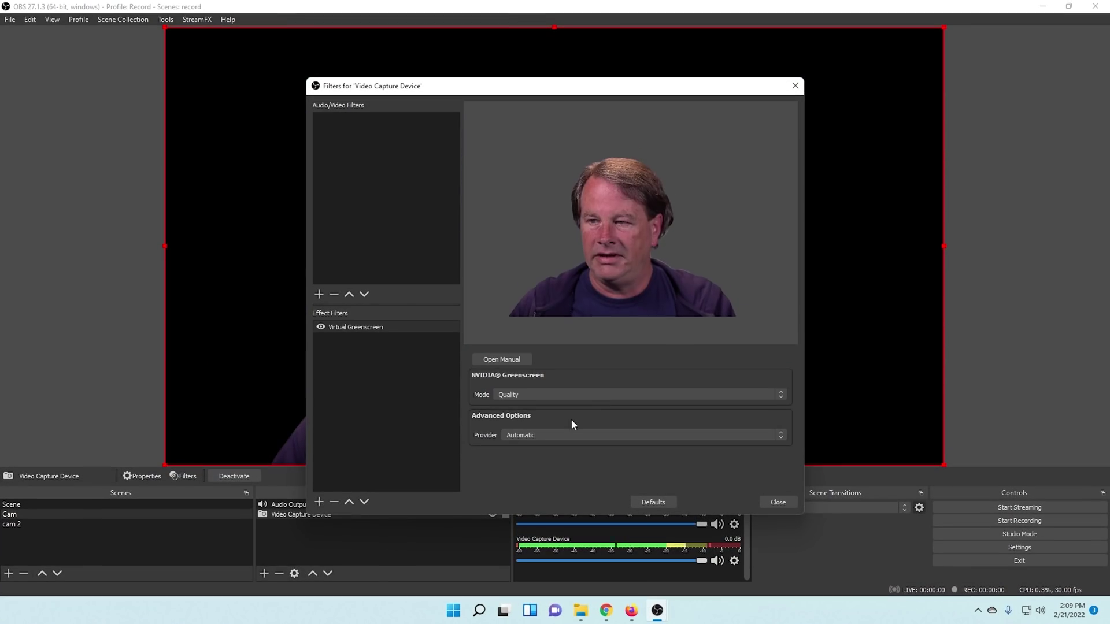
- Set the camera's greenscreen filter to Quality mode with the NVIDIA Broadcast provider
click(578, 395)
click(579, 397)
click(615, 435)
click(578, 436)
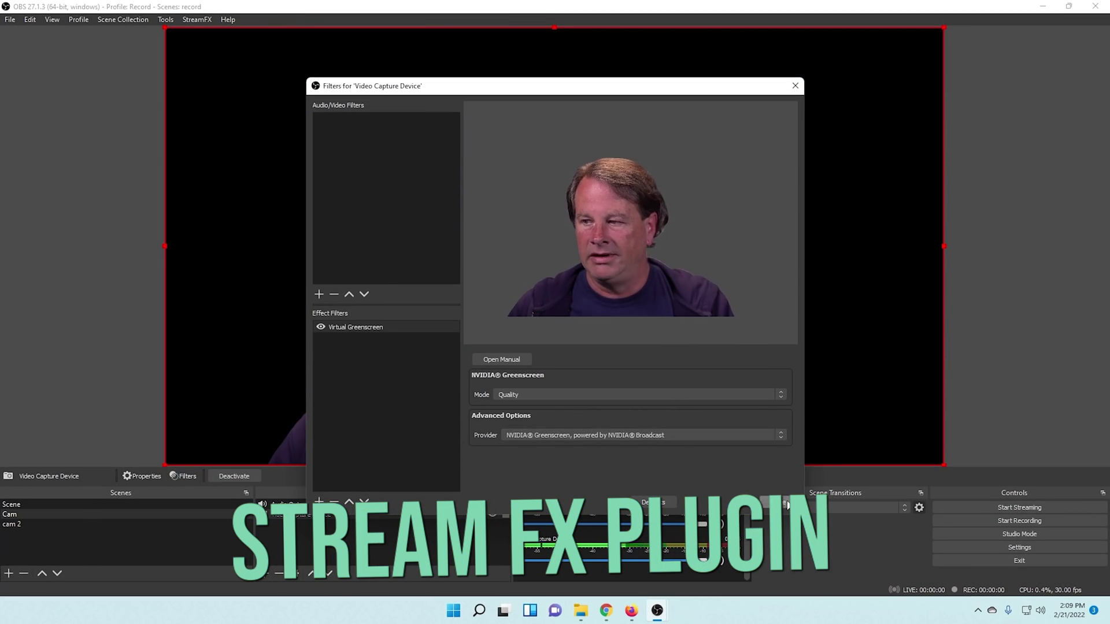
click(786, 500)
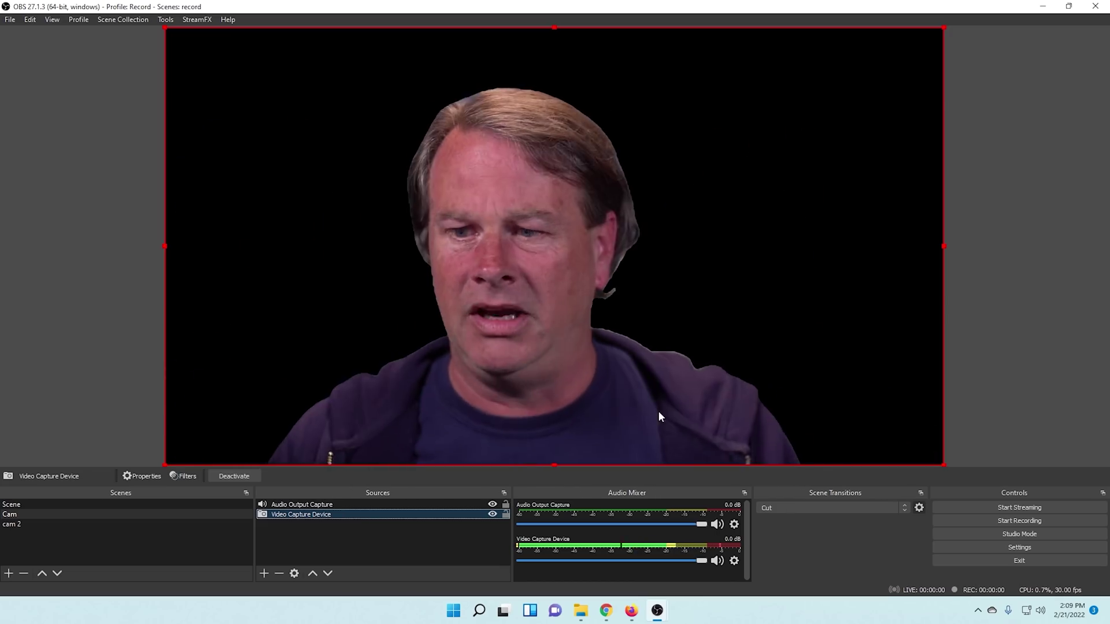
- Add the Witcher 3 gameplay video behind the camera and shrink the camera to the bottom-left
click(264, 573)
click(304, 427)
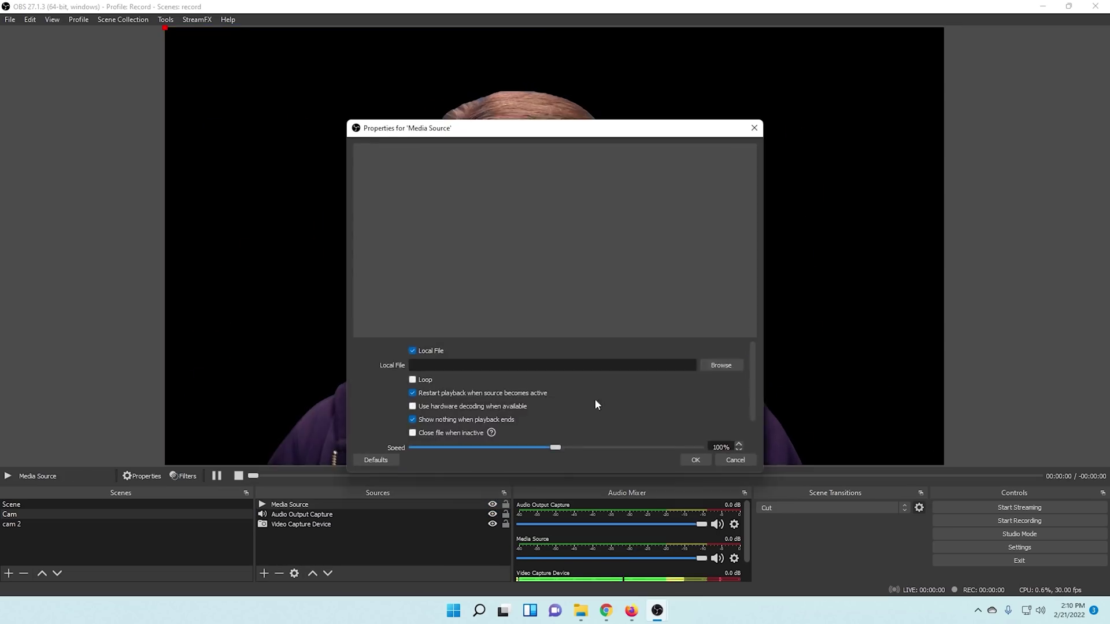
click(721, 365)
double_click(529, 342)
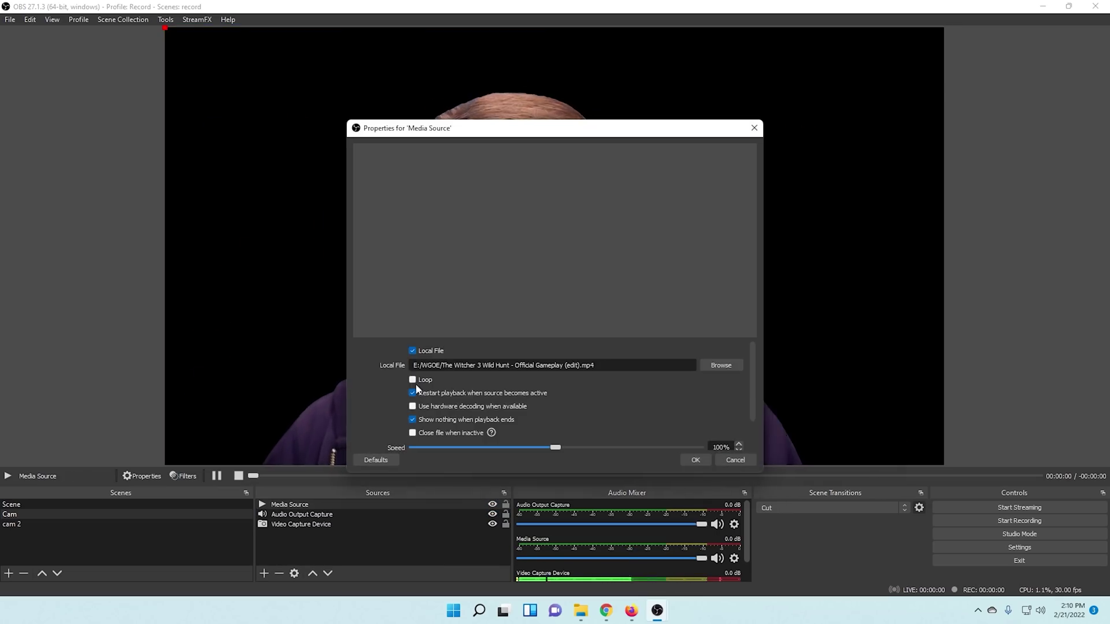
key(Return)
drag(399, 504, 401, 538)
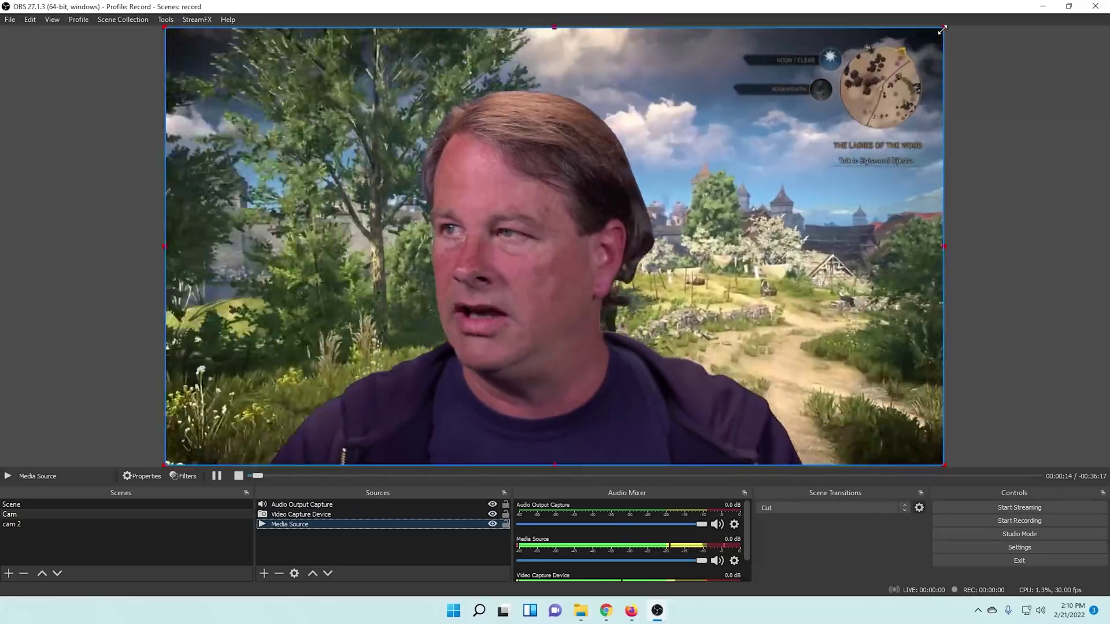
click(943, 28)
drag(943, 29, 409, 329)
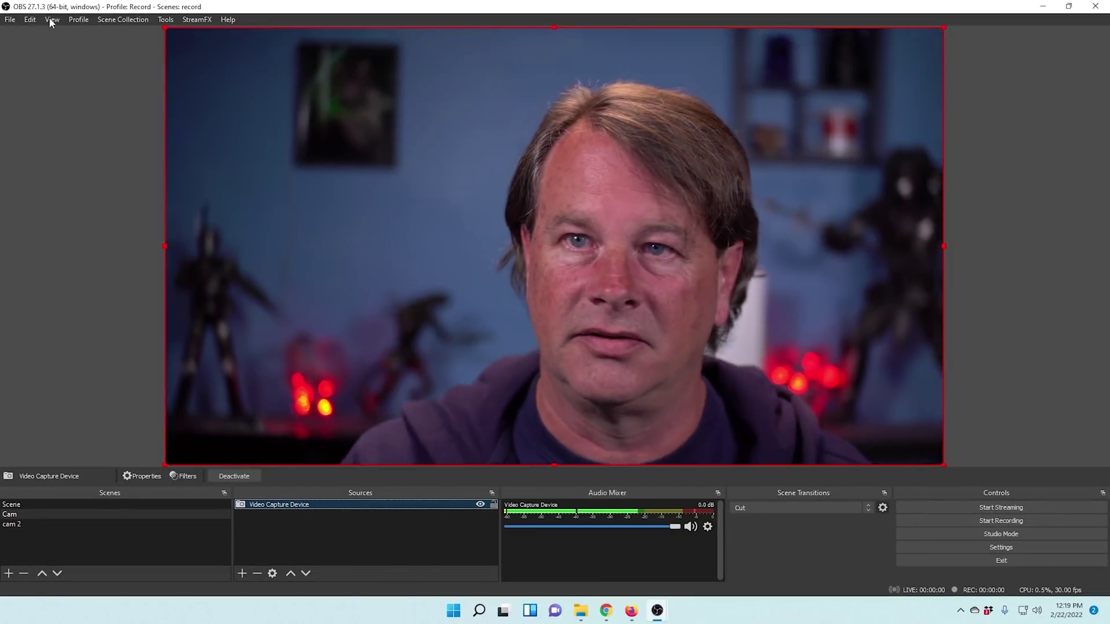
- Open the Stats dock as a floating window and reposition it
click(51, 19)
mouse_move(85, 51)
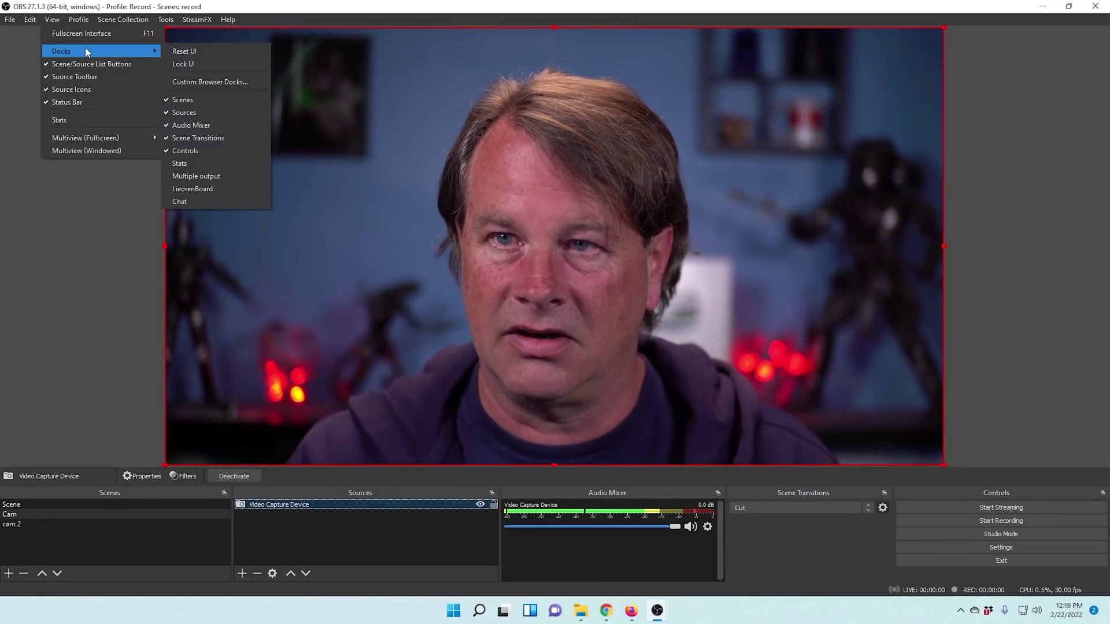
click(191, 164)
drag(426, 172, 230, 290)
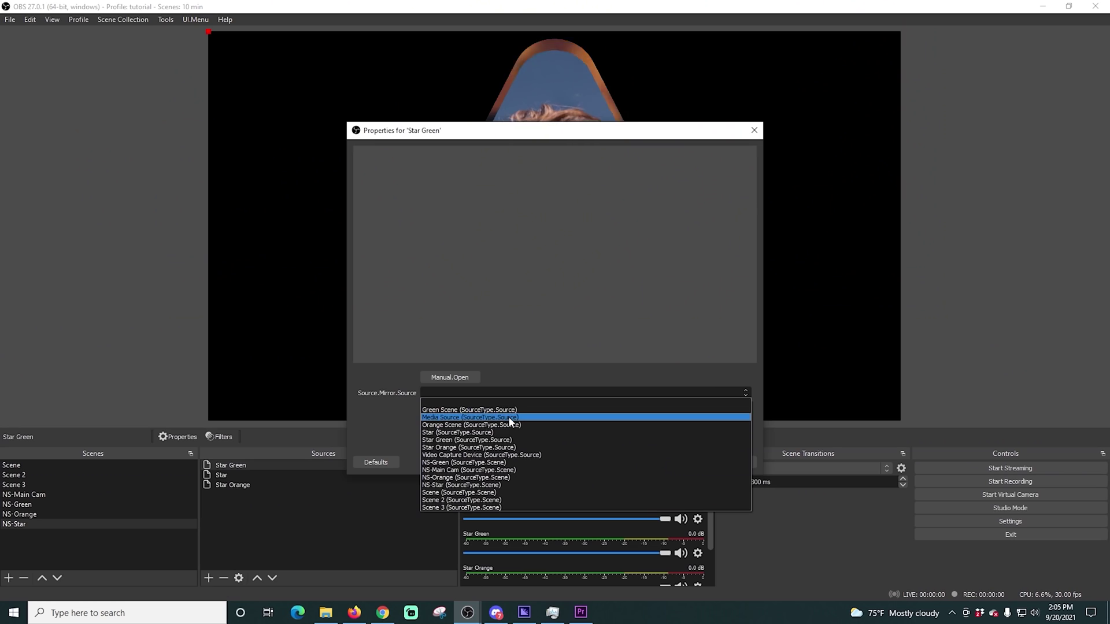
- Set Star Green's mirror source to Green Scene and close its properties
click(504, 410)
click(489, 393)
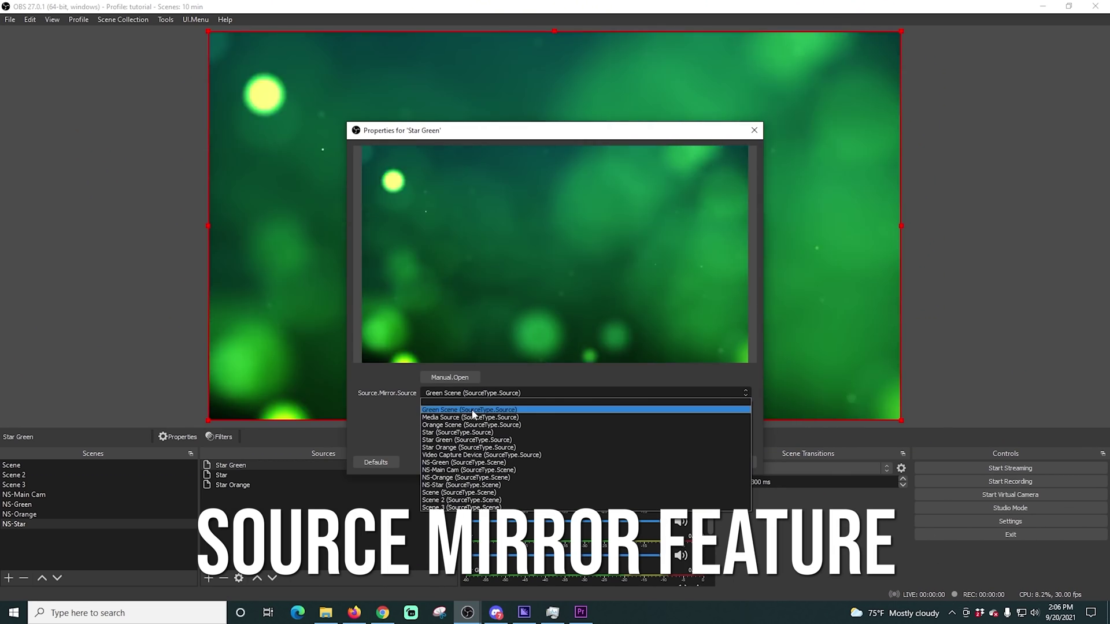
click(473, 410)
click(696, 462)
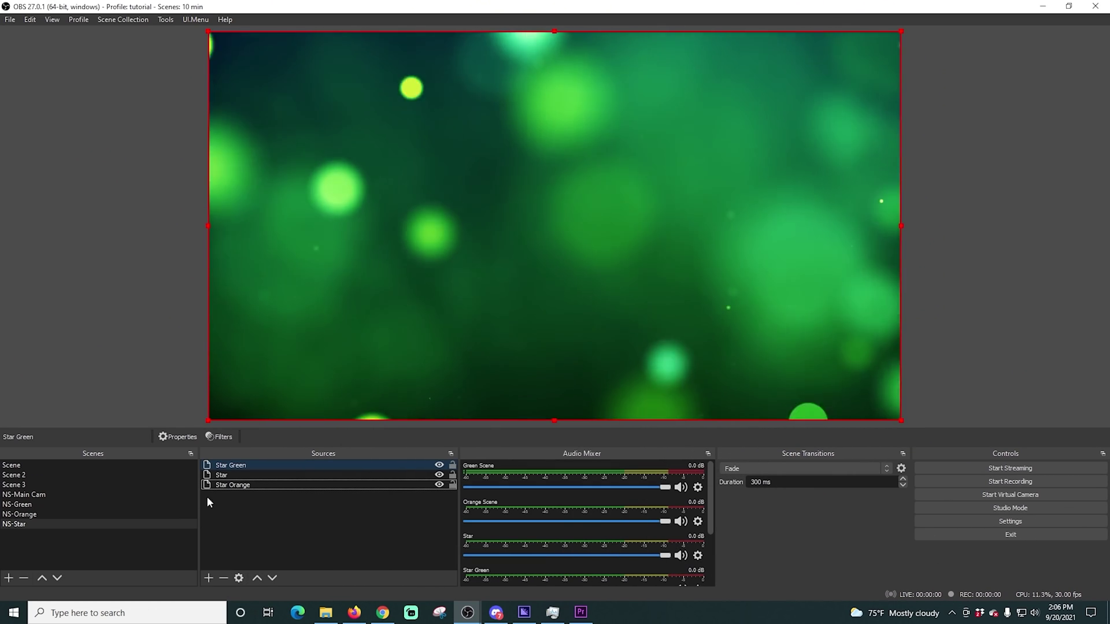
- Move Star Green to the bottom and give it an Image Mask/Blend filter using star 3.png
drag(231, 466, 237, 495)
right_click(244, 485)
click(261, 461)
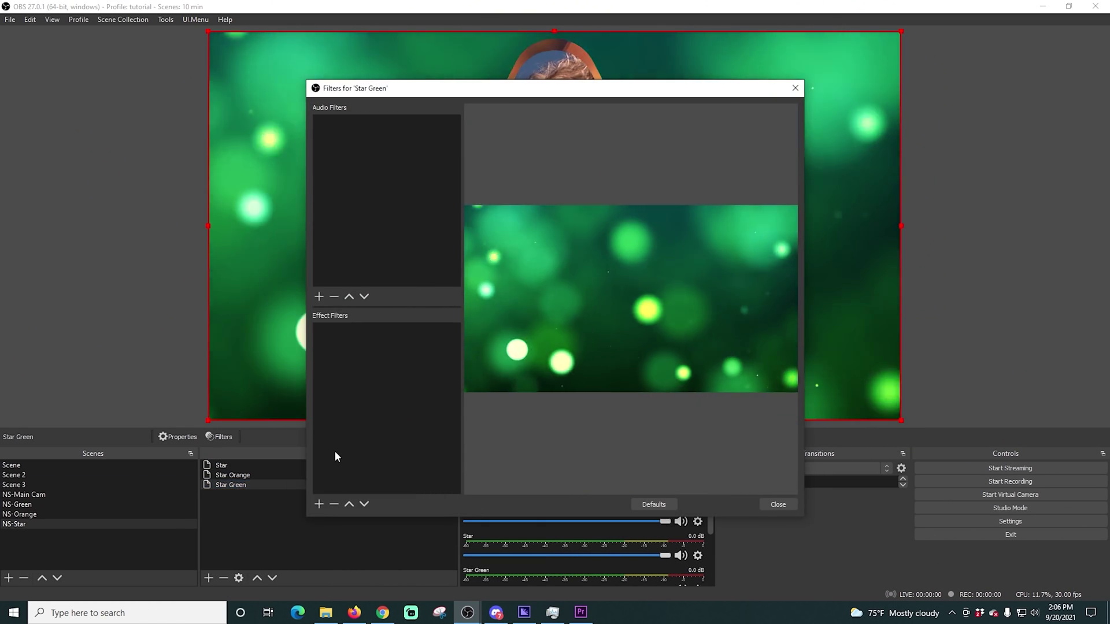
click(318, 504)
click(366, 355)
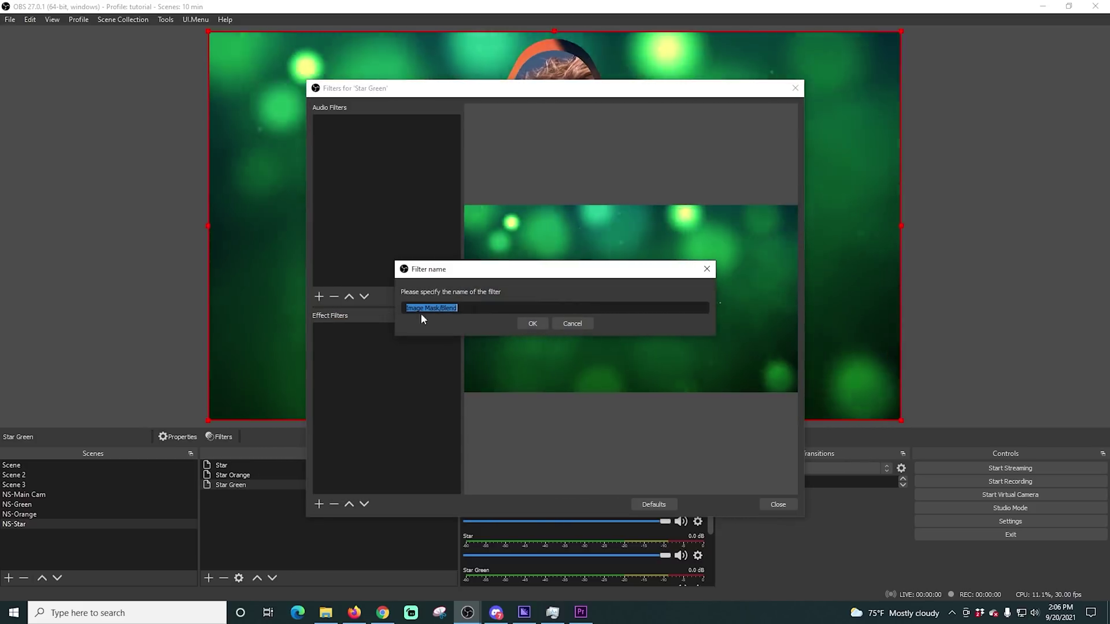
click(532, 324)
click(782, 376)
scroll(613, 302, down, 2)
click(640, 313)
key(Return)
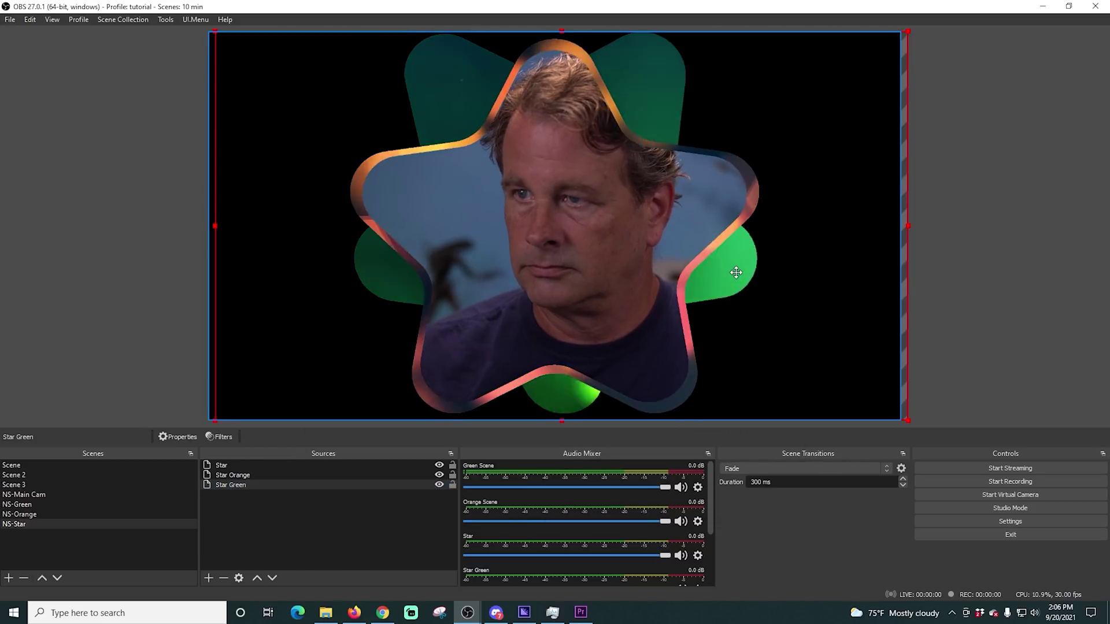
- Start a scene named 'NS-' and mask Orange Spikes with Spike Masks 2.png
click(9, 578)
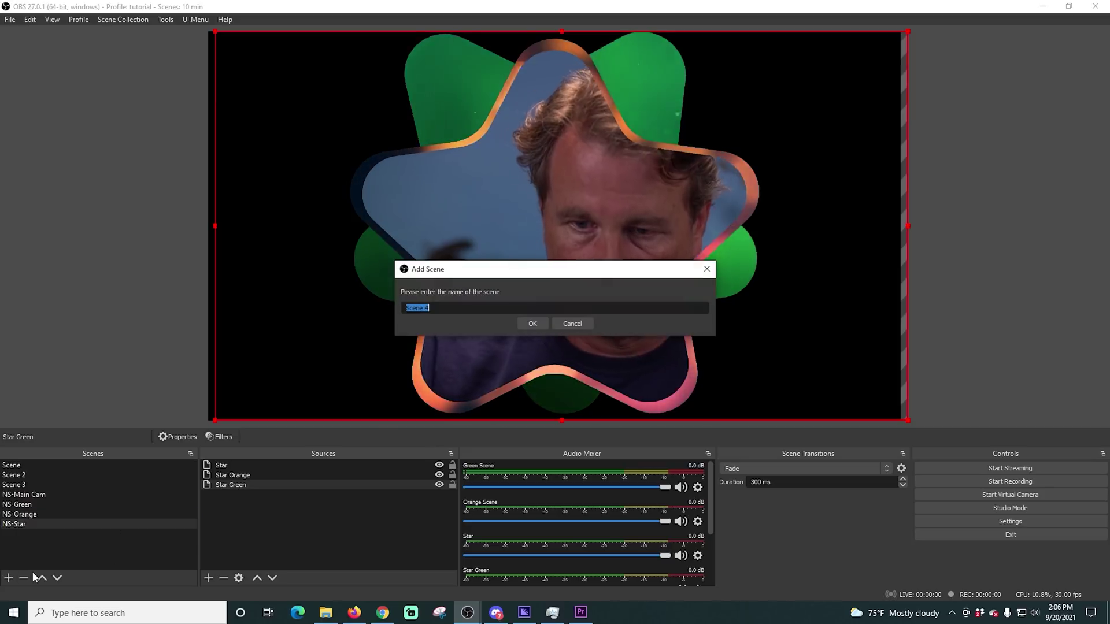
text(NS-)
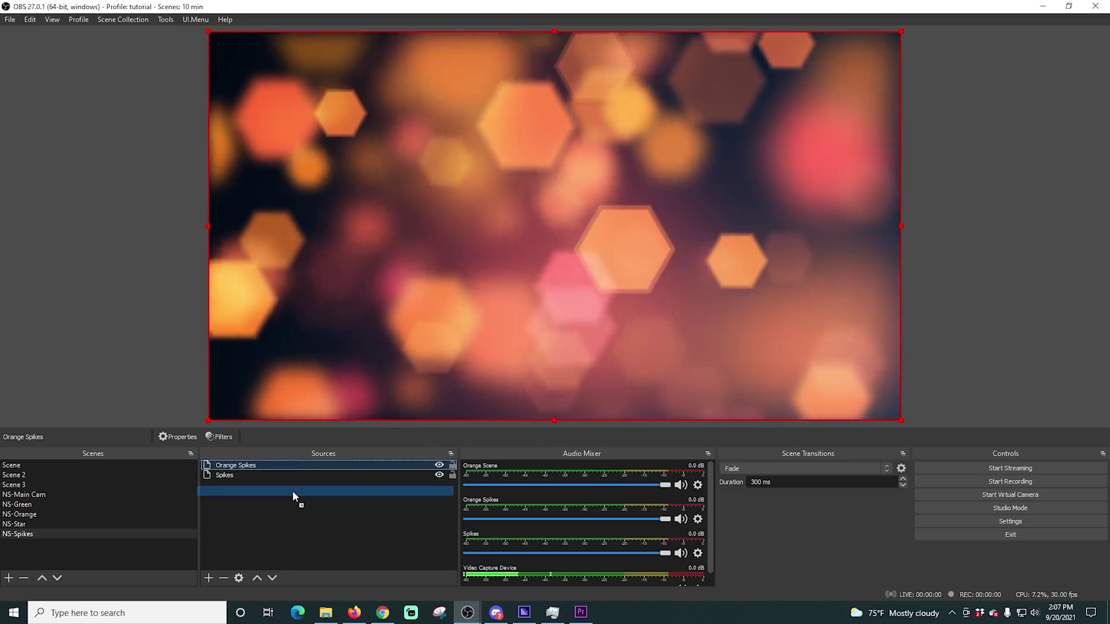
right_click(294, 476)
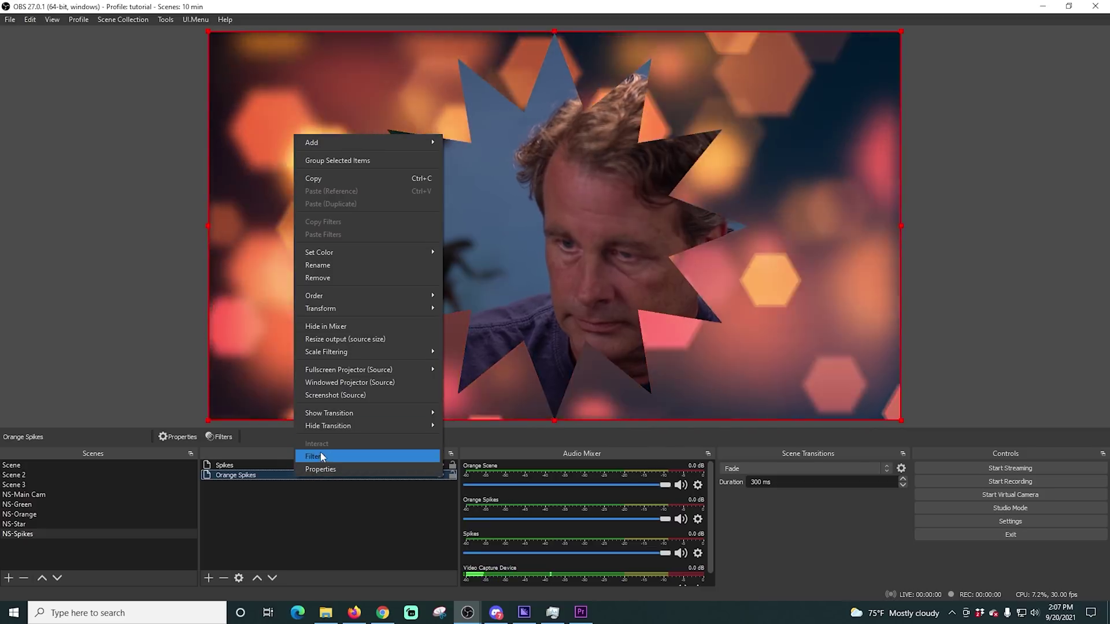
click(322, 453)
click(318, 504)
click(384, 360)
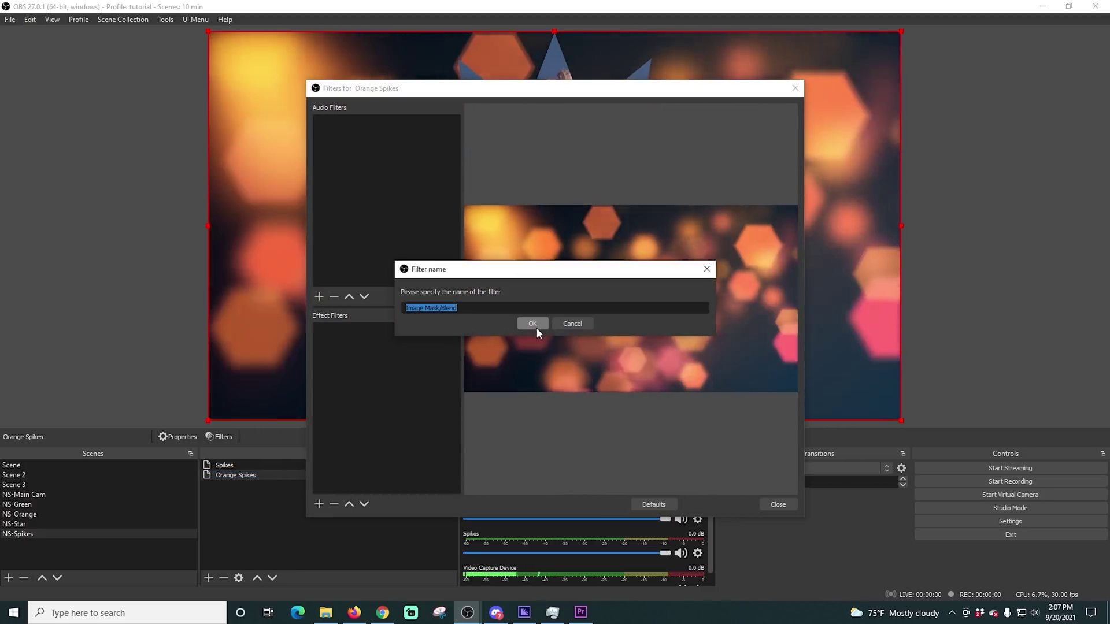
click(532, 324)
click(771, 377)
click(638, 291)
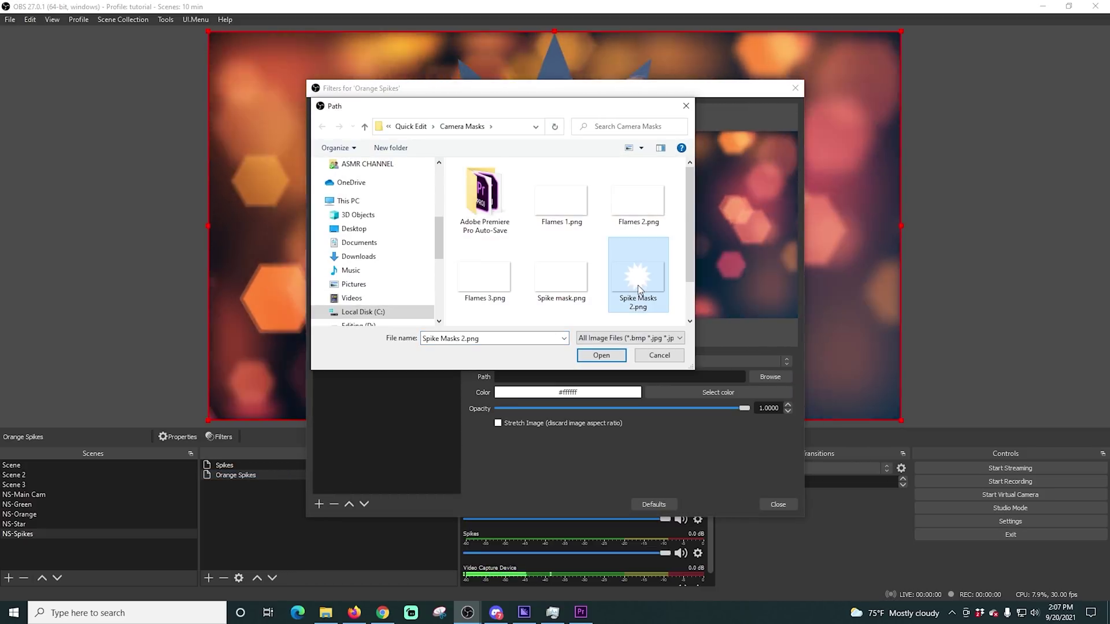
double_click(638, 290)
click(777, 504)
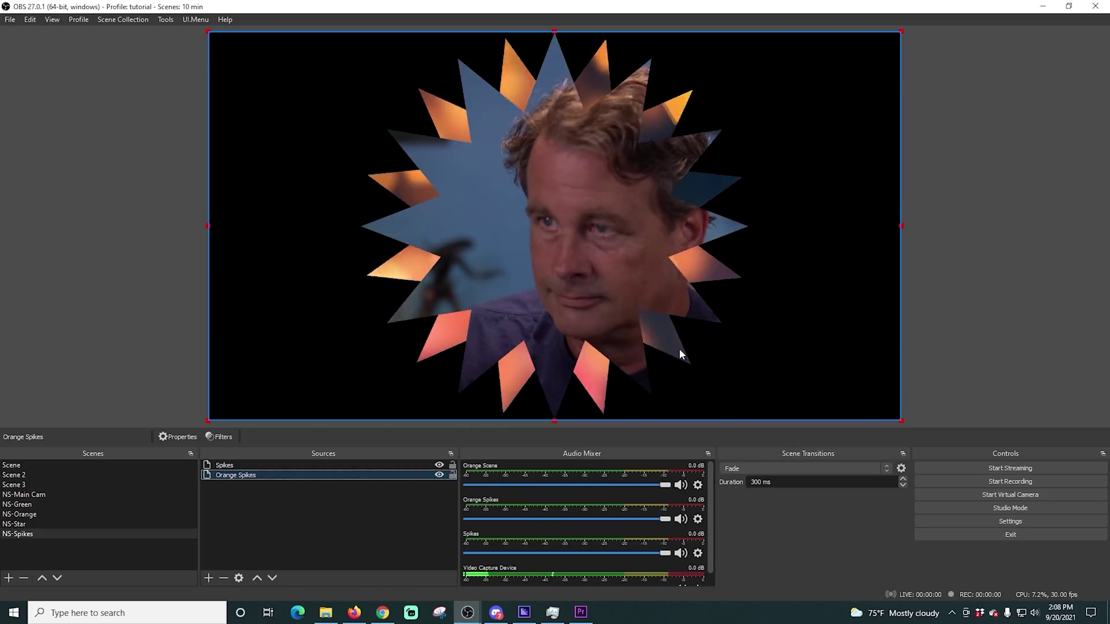
- Create a scene named 'NS- Flames' and begin adding its sources
click(8, 578)
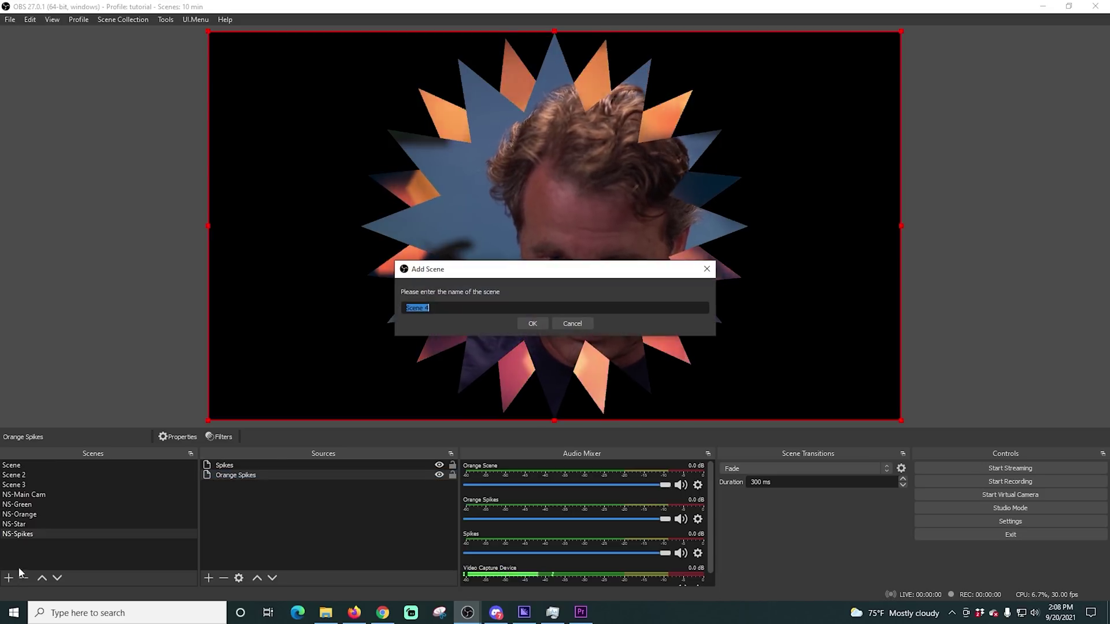
text(NS- Flames)
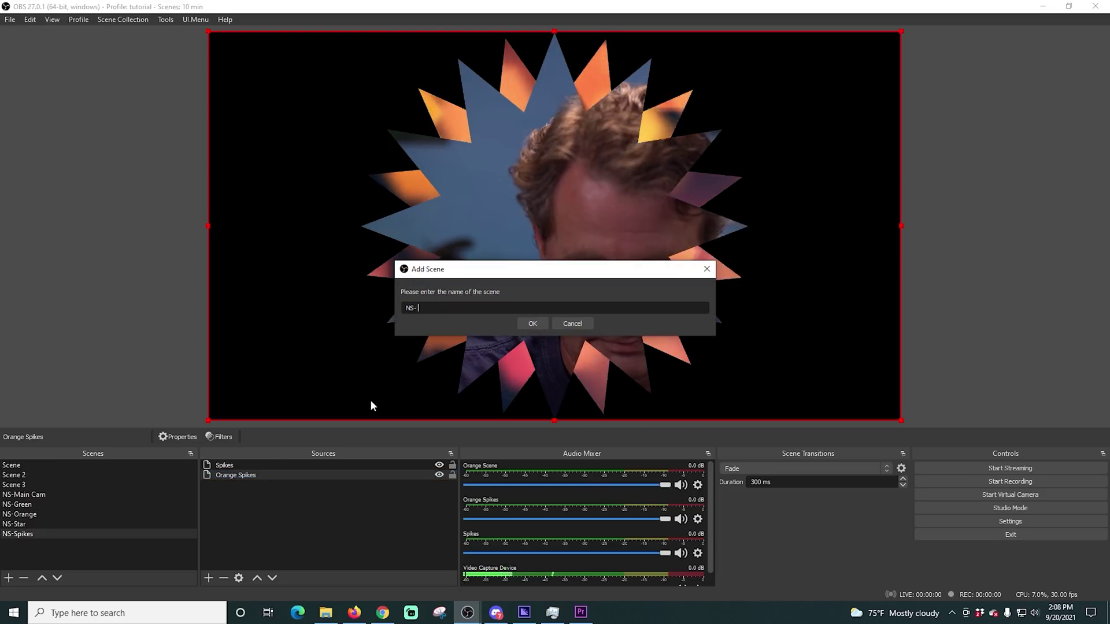
click(543, 324)
click(210, 577)
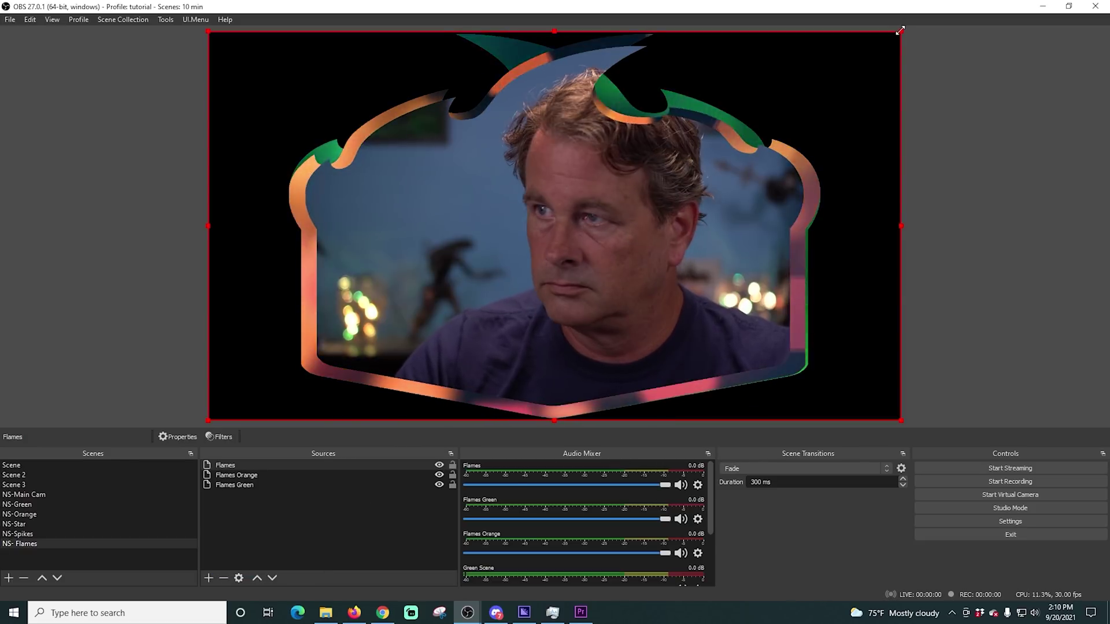
- Resize and nudge the Flames, Flames Orange and Flames Green layers so they line up
drag(900, 32, 862, 53)
drag(528, 274, 546, 272)
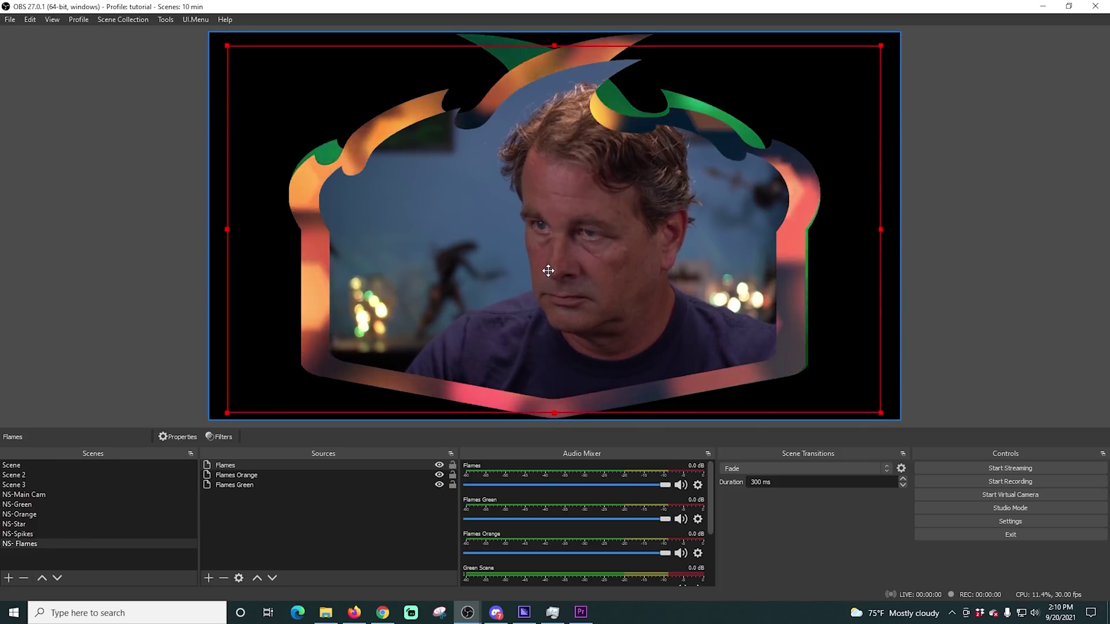
click(283, 475)
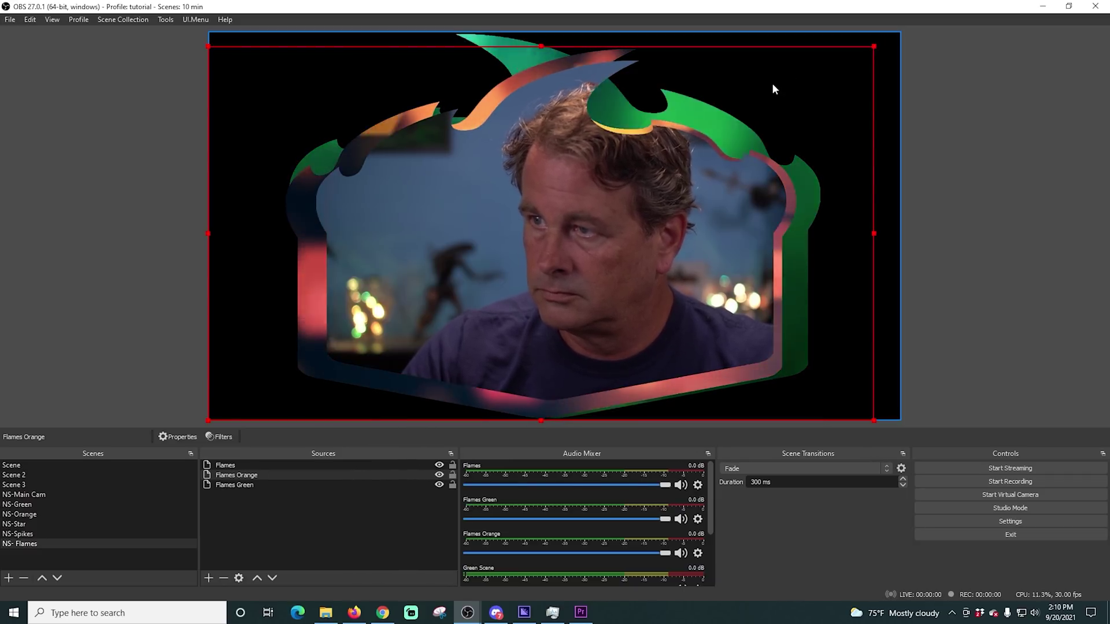
key(Down)
key(Down)
key(Down)
key(Down)
key(Down)
key(Down)
key(Down)
key(Down)
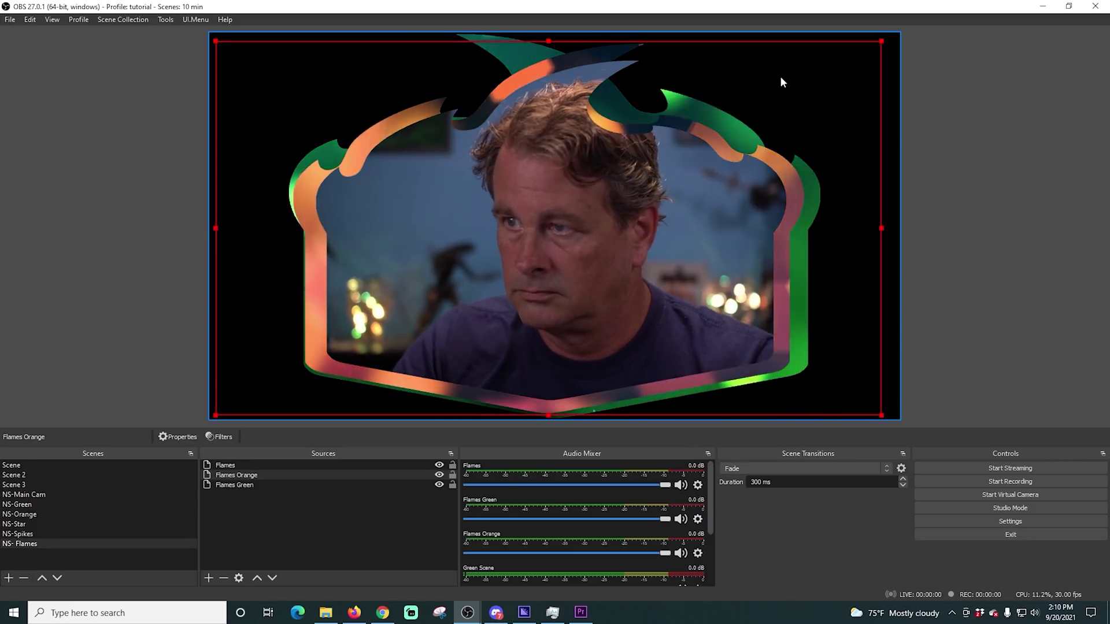
click(234, 485)
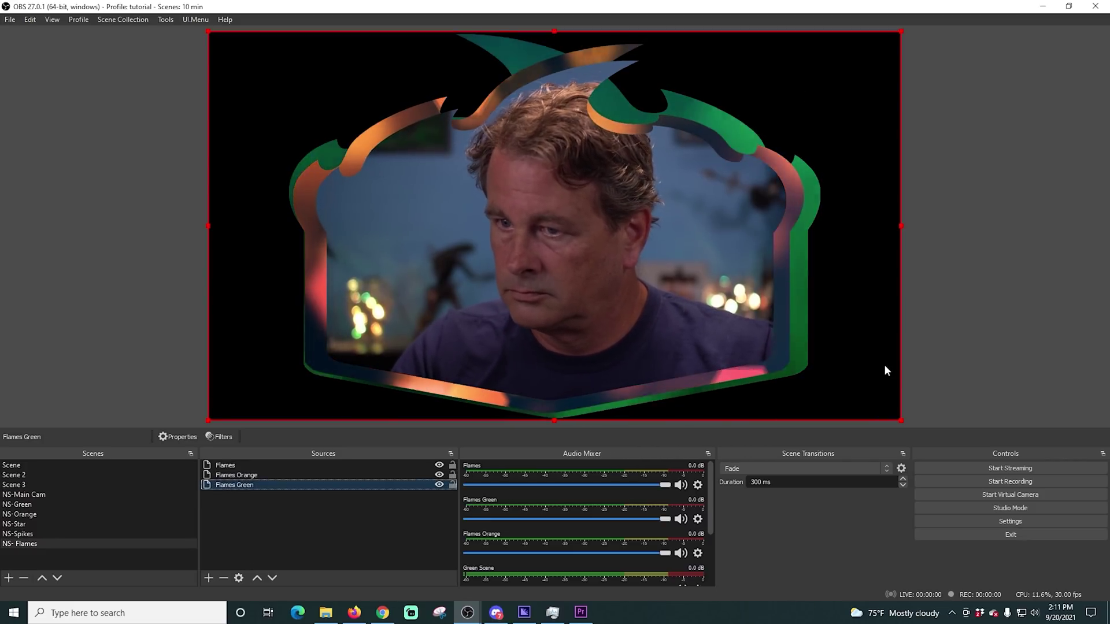
drag(885, 366, 876, 369)
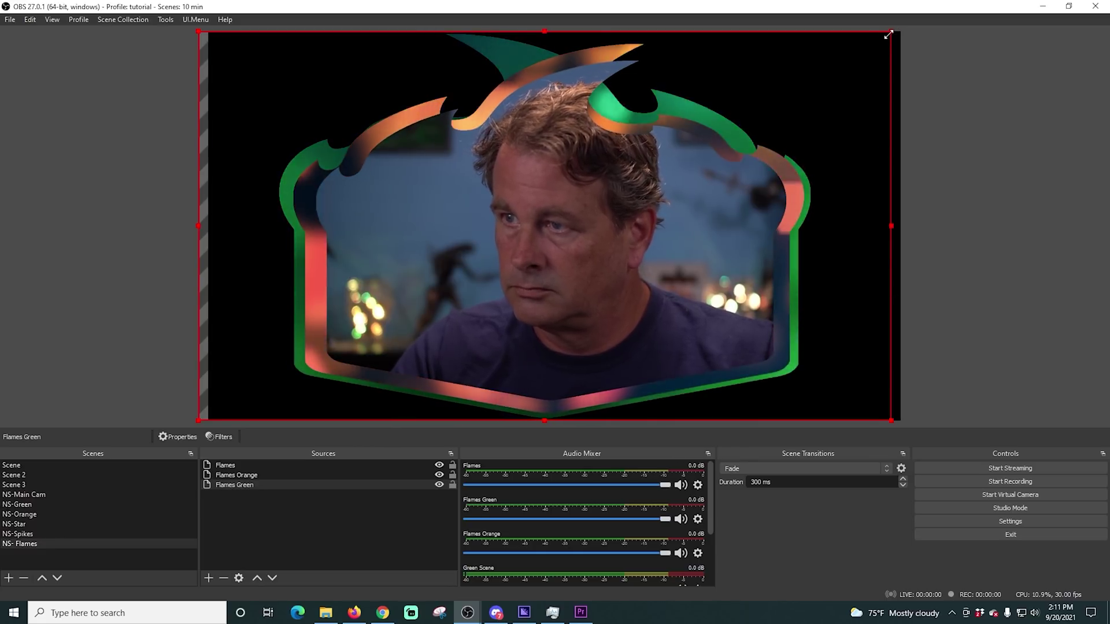
drag(889, 34, 875, 50)
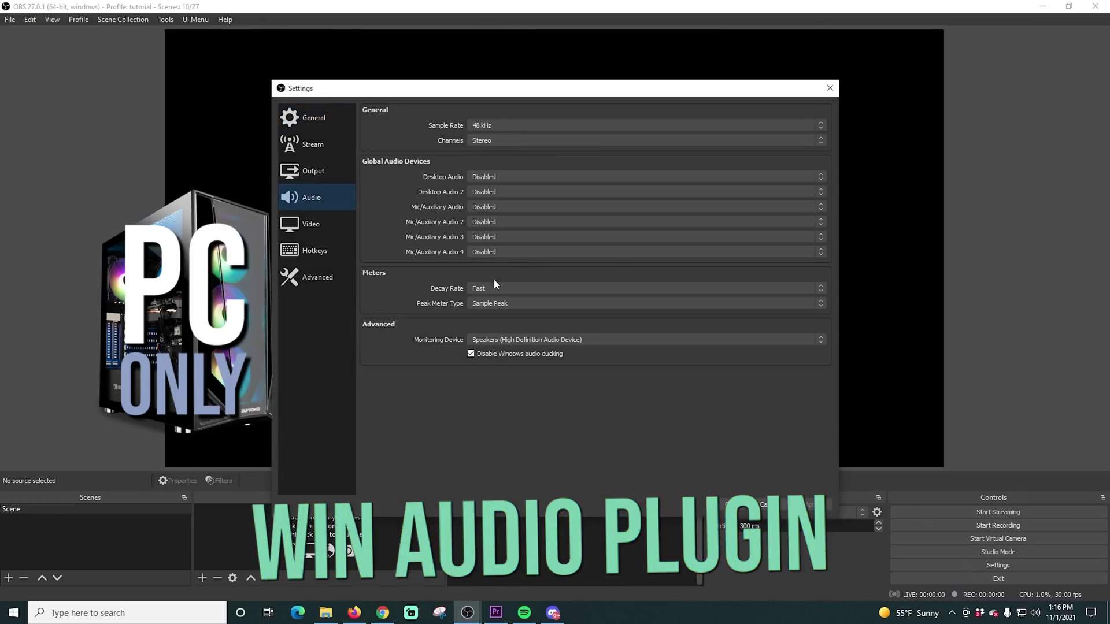
- Close audio Settings, launch Steam, and add a Display Capture source
click(501, 395)
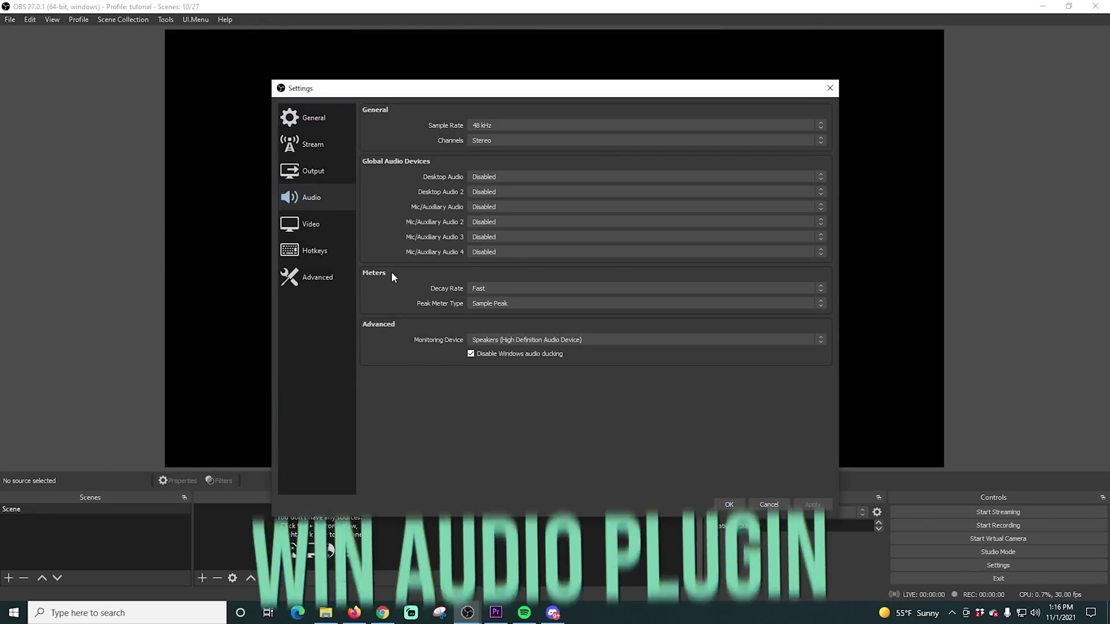
click(732, 504)
click(930, 591)
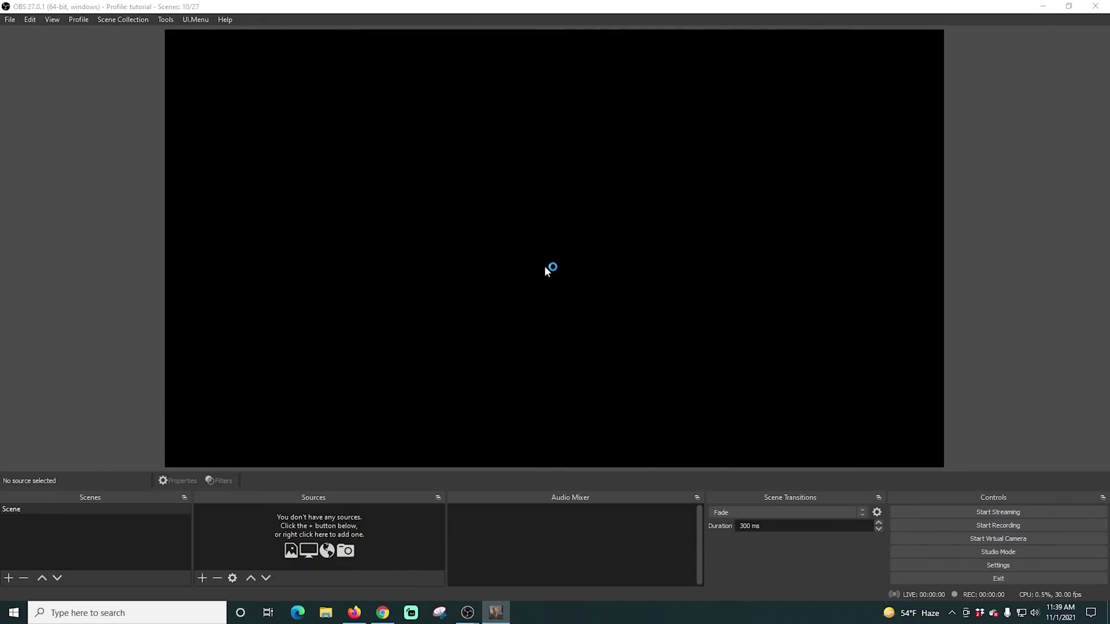
click(203, 579)
click(230, 392)
click(587, 384)
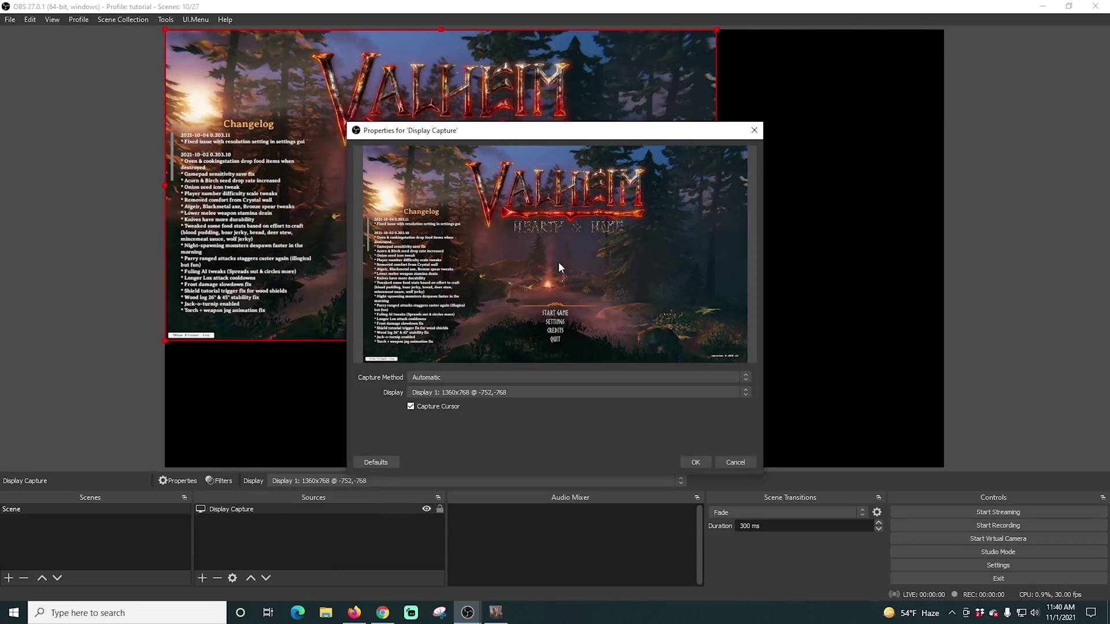
click(696, 464)
- Add a 'Valheim' application audio capture of the game window, lowered to about -11 dB
click(202, 578)
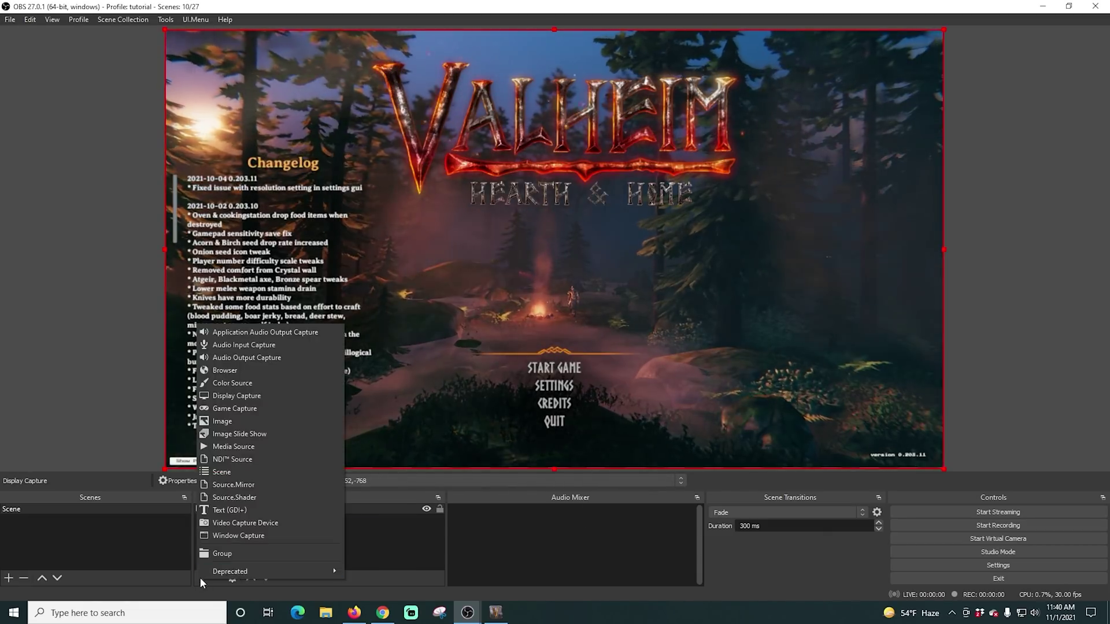
click(230, 406)
text(Valheim)
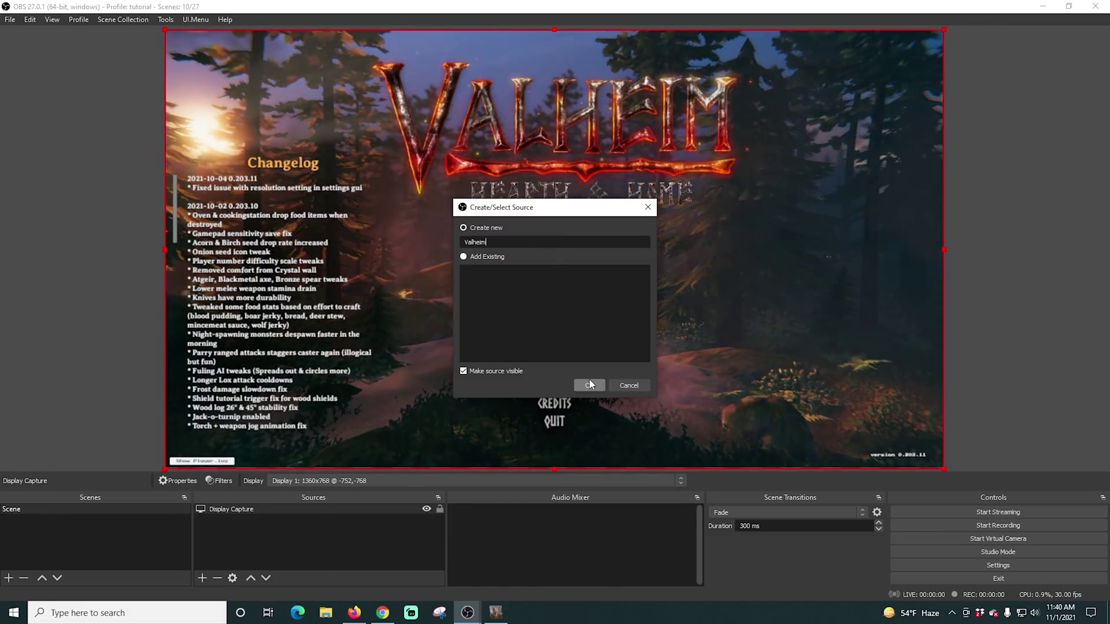
click(588, 385)
click(498, 156)
click(491, 172)
click(477, 183)
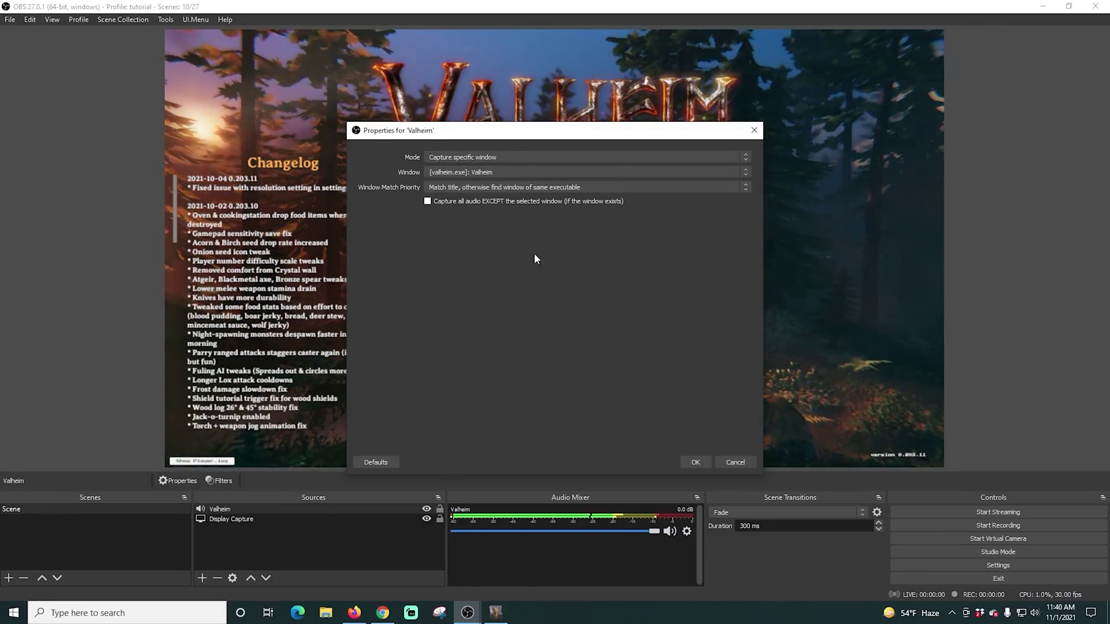
click(695, 463)
drag(653, 531, 581, 531)
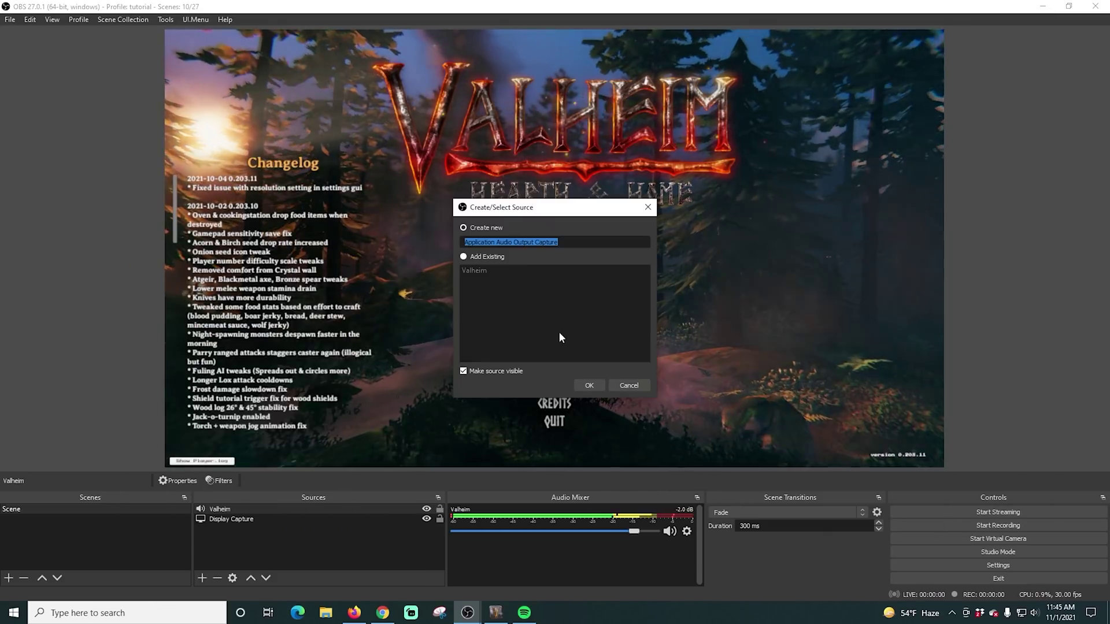
text(Spotify)
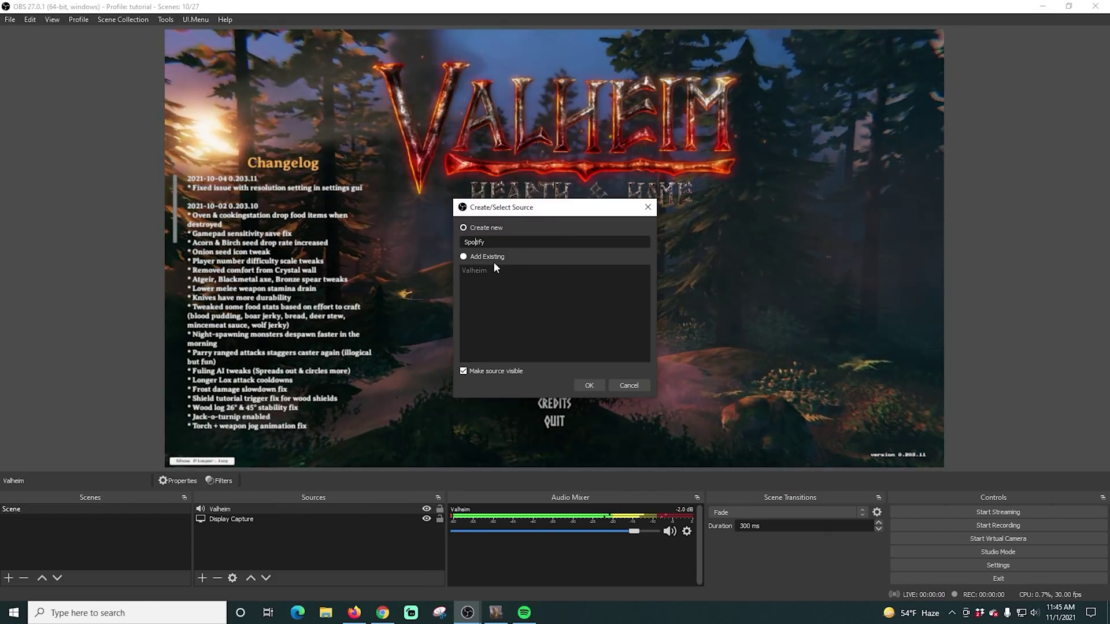
- Finish the 'Spotify' audio capture source on the Spotify window, matching by title, otherwise same executable
click(589, 385)
click(461, 172)
click(461, 180)
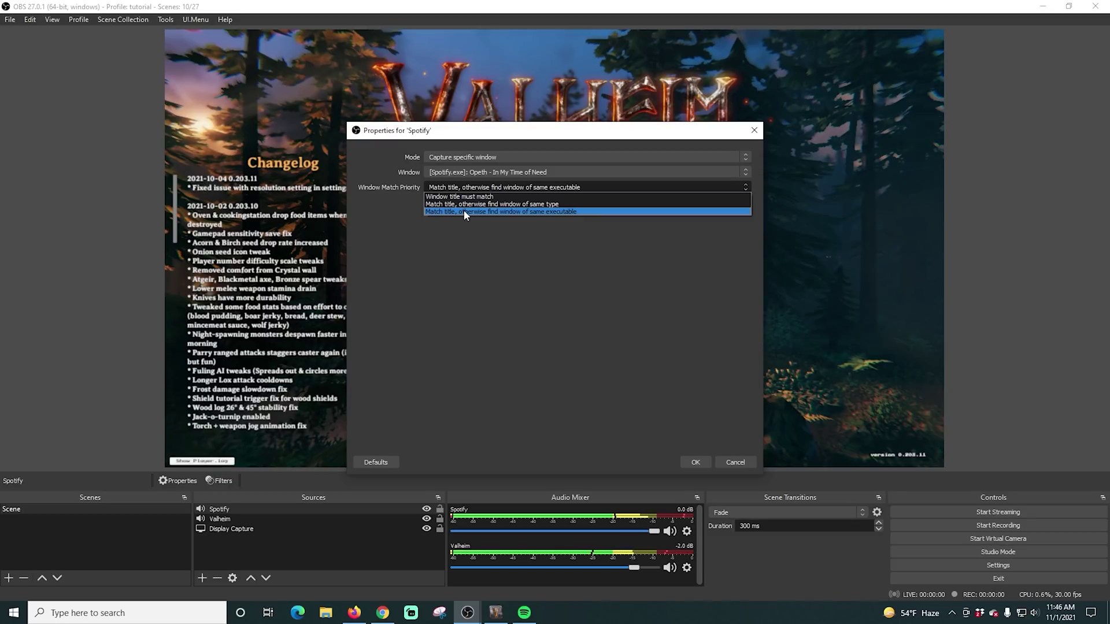
click(464, 211)
click(688, 462)
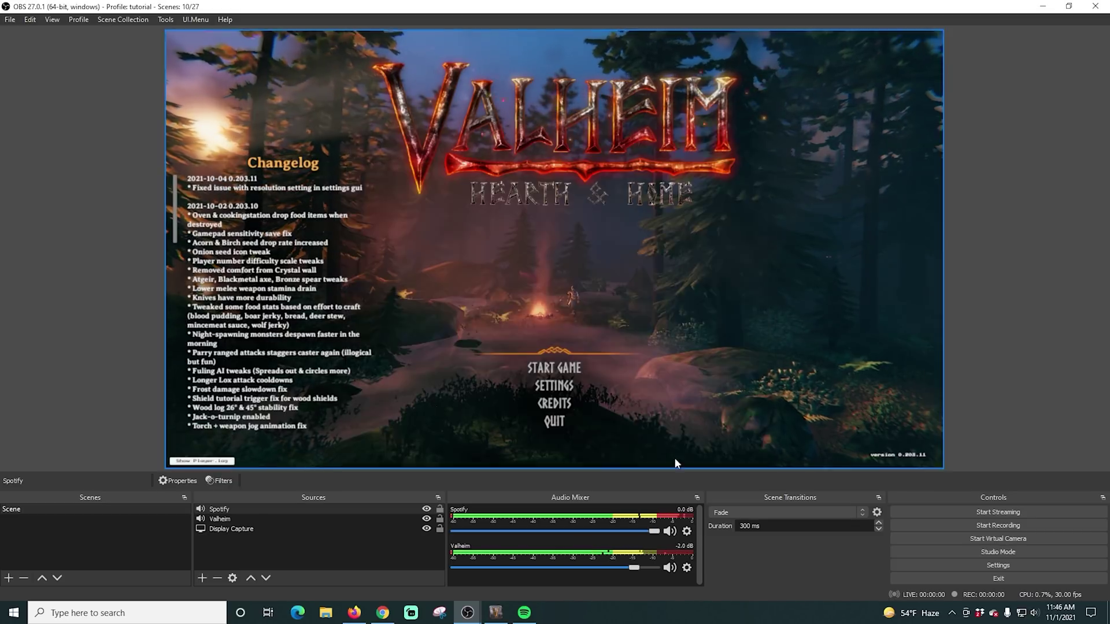
key(alt+Tab)
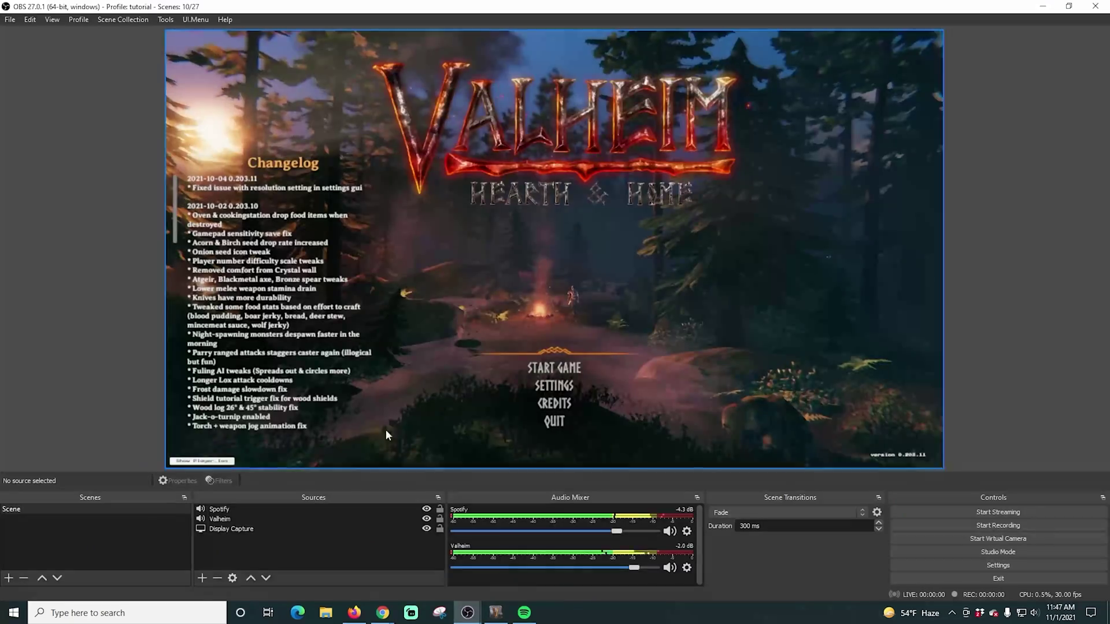
- Add a 'Youtube' Application Audio Capture source that captures the YouTube browser window
click(201, 578)
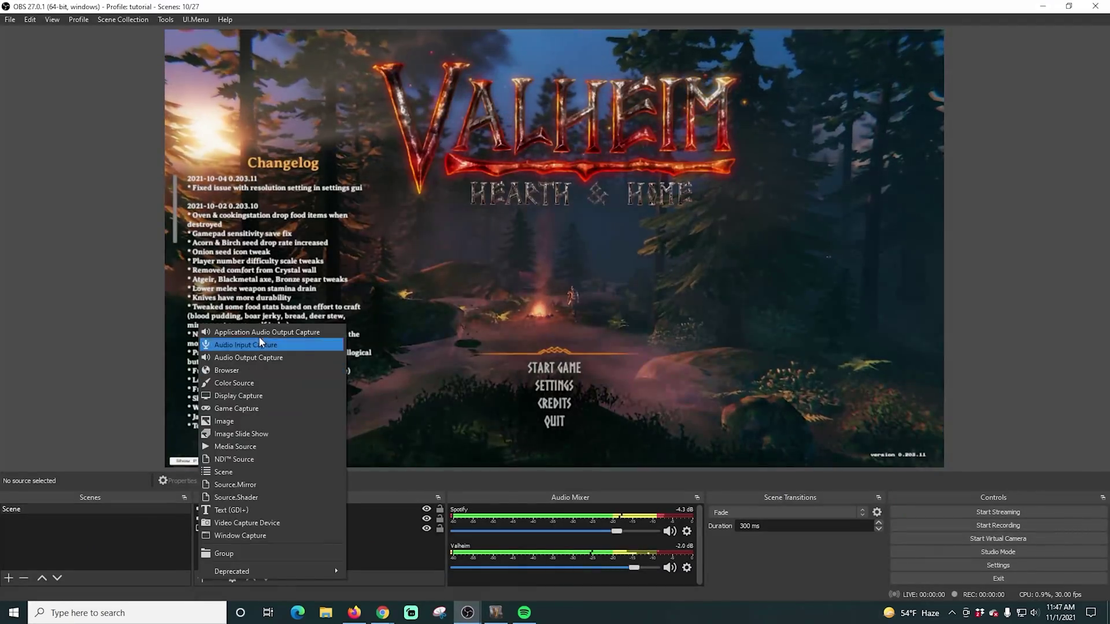
click(271, 356)
click(589, 386)
click(734, 174)
click(636, 194)
click(701, 461)
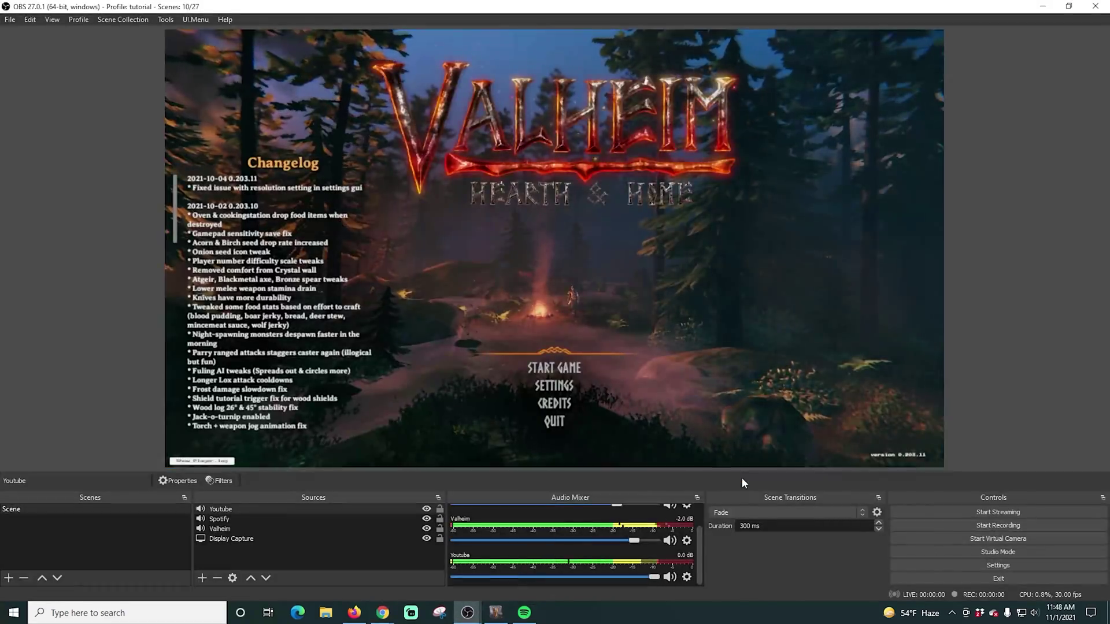
- Add a 'Camera' Video Capture Device with Custom resolution, using Cam Link audio
drag(743, 474, 732, 395)
click(202, 578)
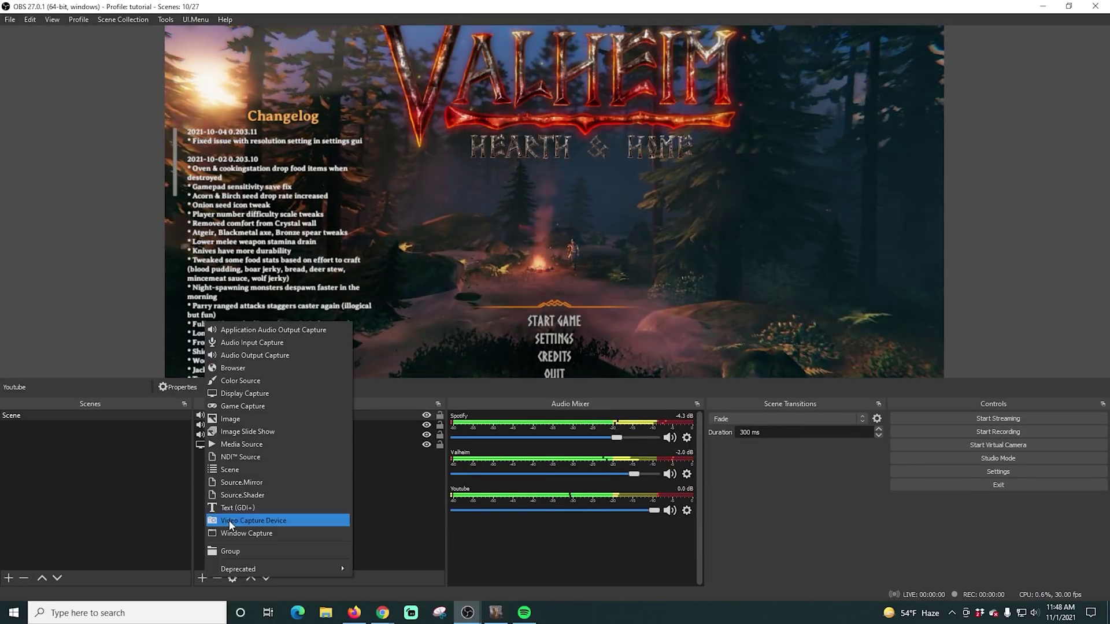
click(228, 519)
text(Camera)
key(Return)
click(737, 356)
click(734, 377)
scroll(748, 447, down, 2)
scroll(629, 408, down, 1)
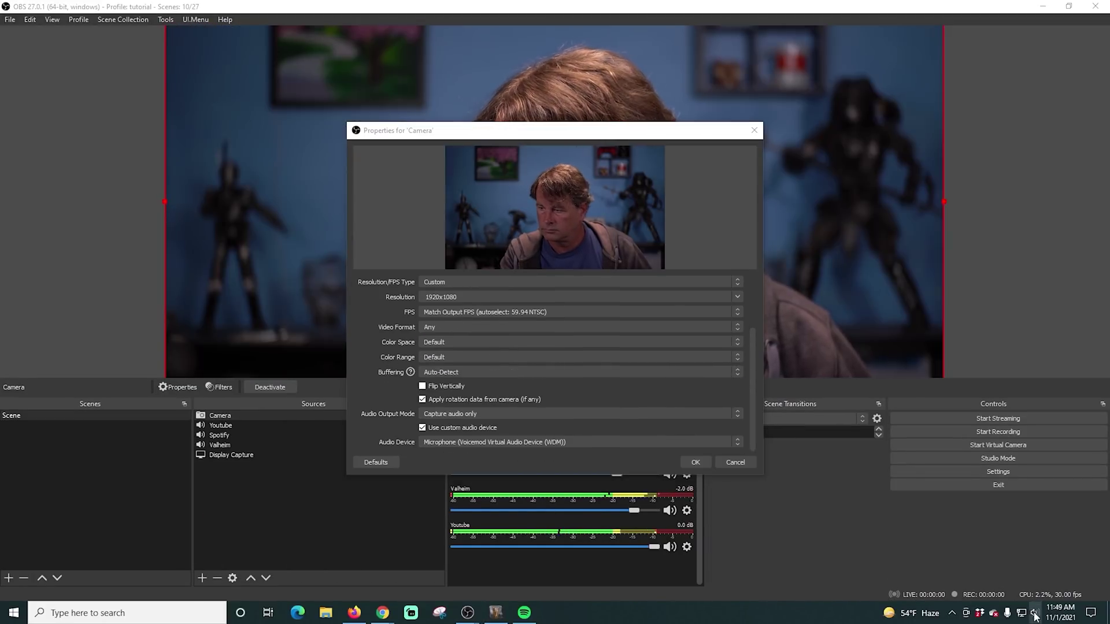
click(491, 472)
click(722, 468)
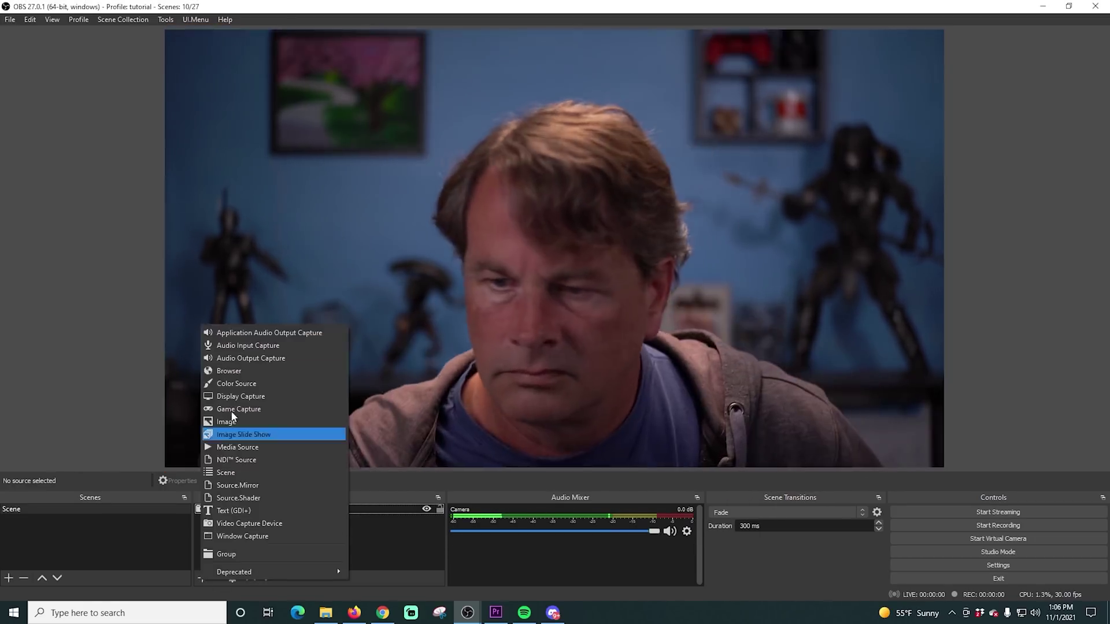
- Begin adding a 'Discord' Application Audio Capture source
click(271, 432)
text(Discord)
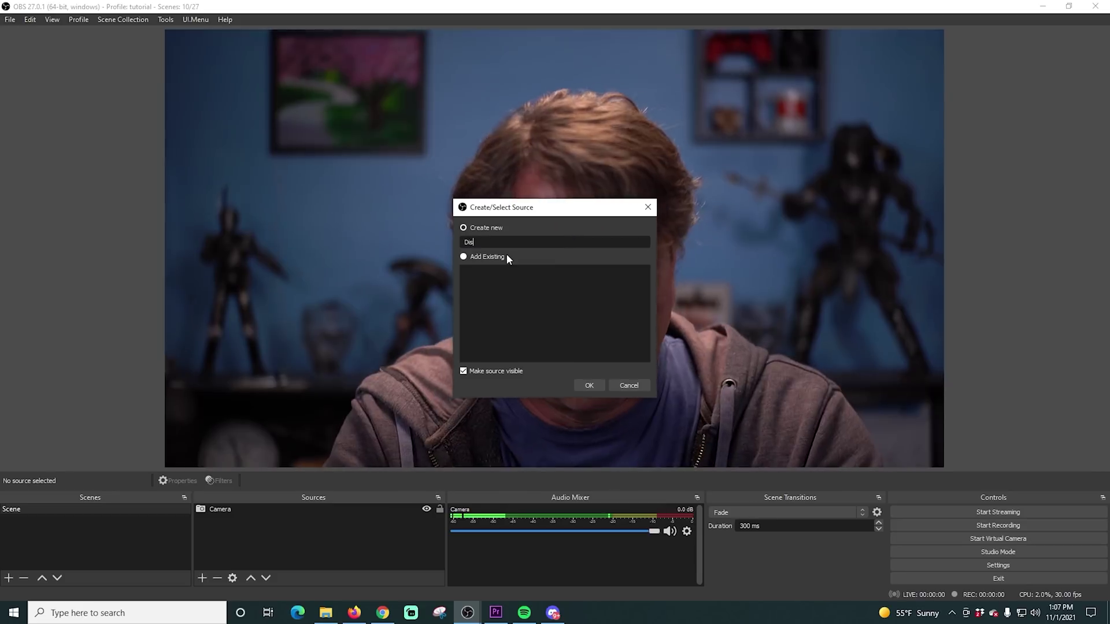
click(586, 380)
click(486, 171)
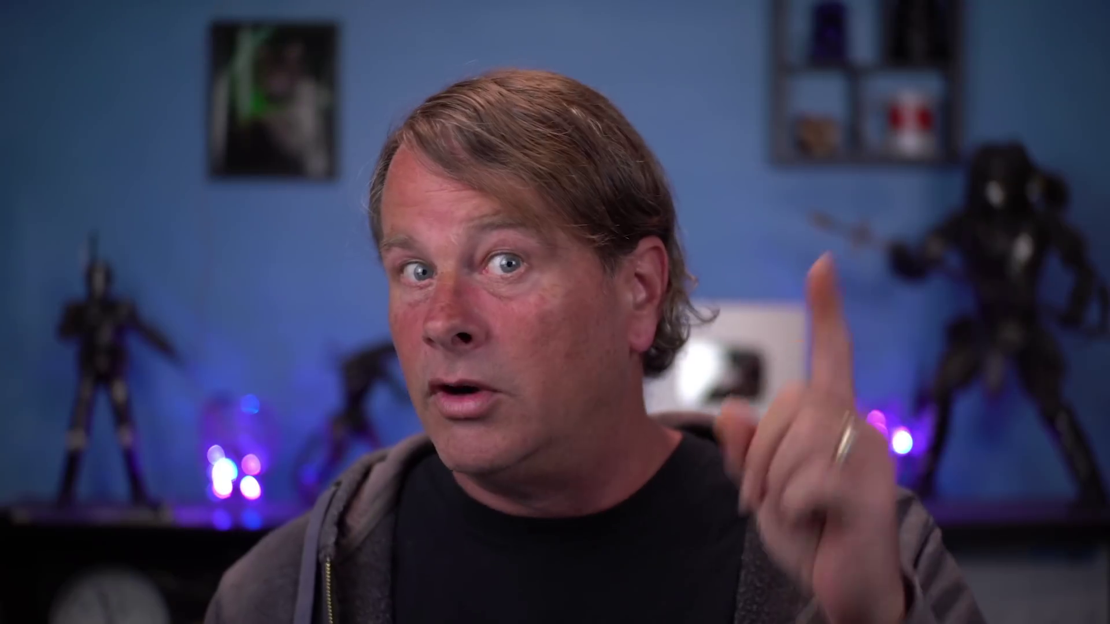